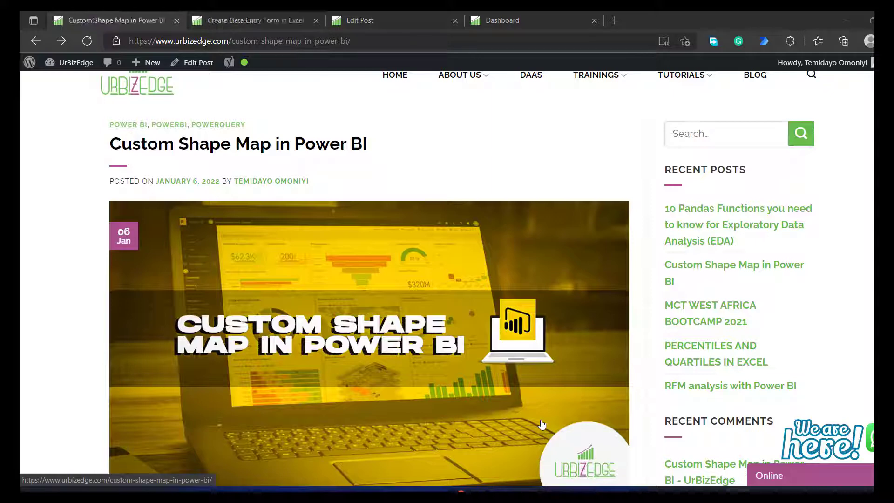
Scroll to the Power BI report link in the published post and bring up its context menu.
{"action": "scroll", "coordinate": [541, 424], "scroll_direction": "down", "scroll_amount": 5}
{"action": "scroll", "coordinate": [542, 424], "scroll_direction": "down", "scroll_amount": 20}
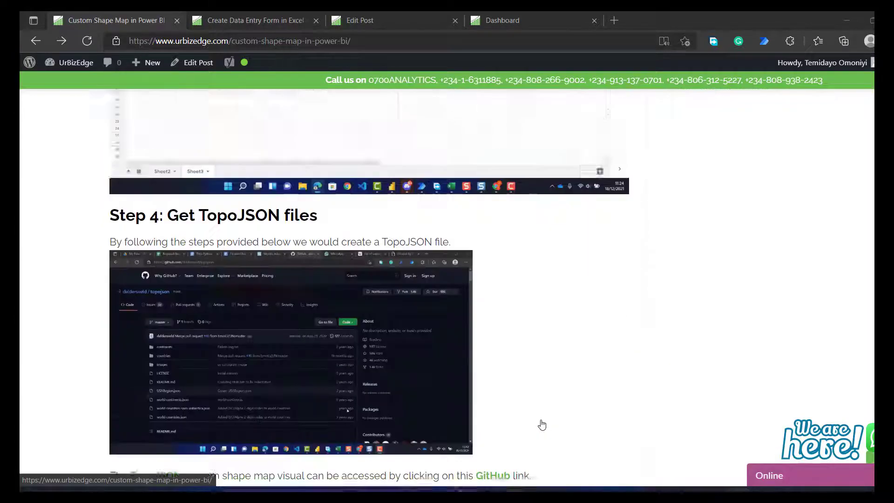
{"action": "scroll", "coordinate": [542, 424], "scroll_direction": "up", "scroll_amount": 5}
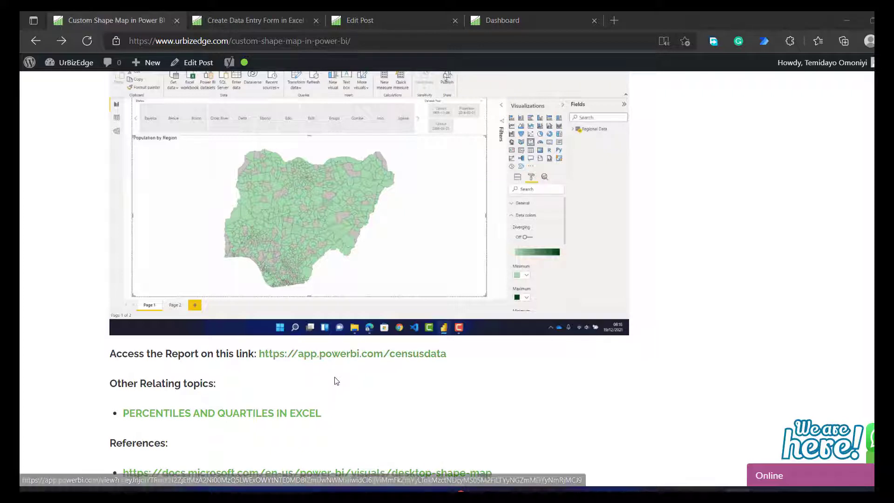
{"action": "right_click", "coordinate": [312, 360]}
Open the report in a new tab, select Abia, Adamawa, Akwa Ibom and Anambra, then return to the post.
{"action": "left_click", "coordinate": [362, 85]}
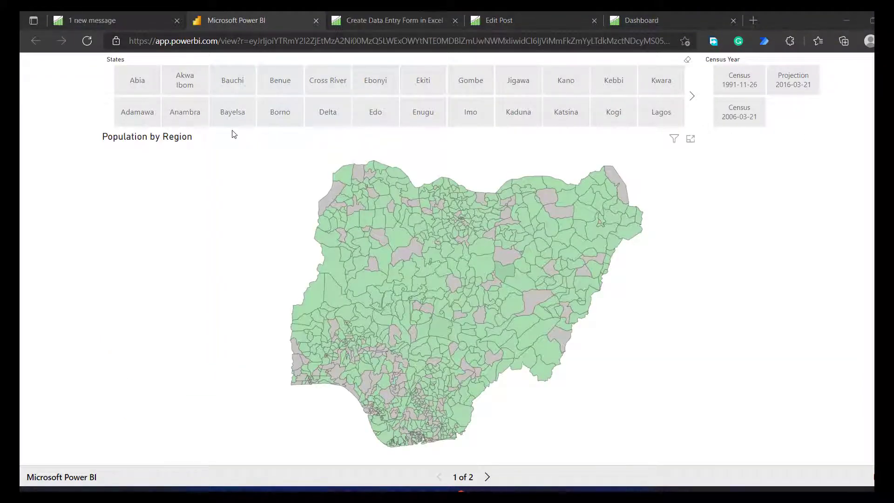
{"action": "left_click", "coordinate": [134, 81]}
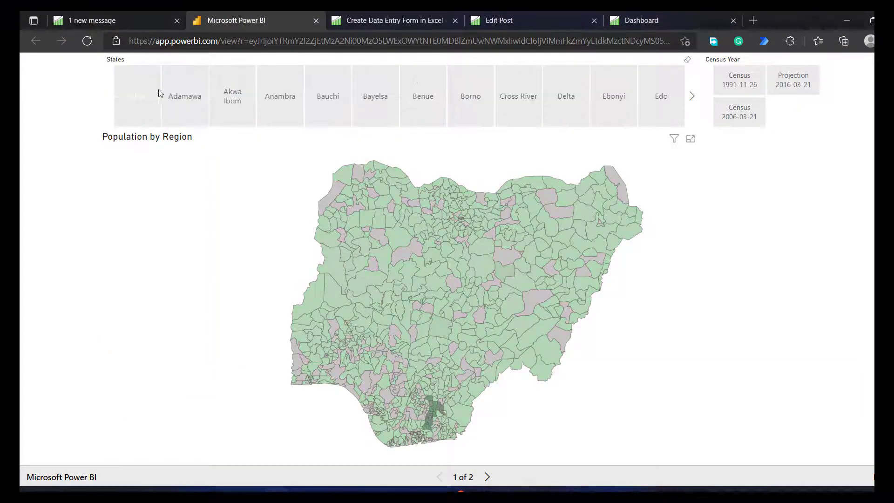
{"action": "left_click", "coordinate": [191, 94]}
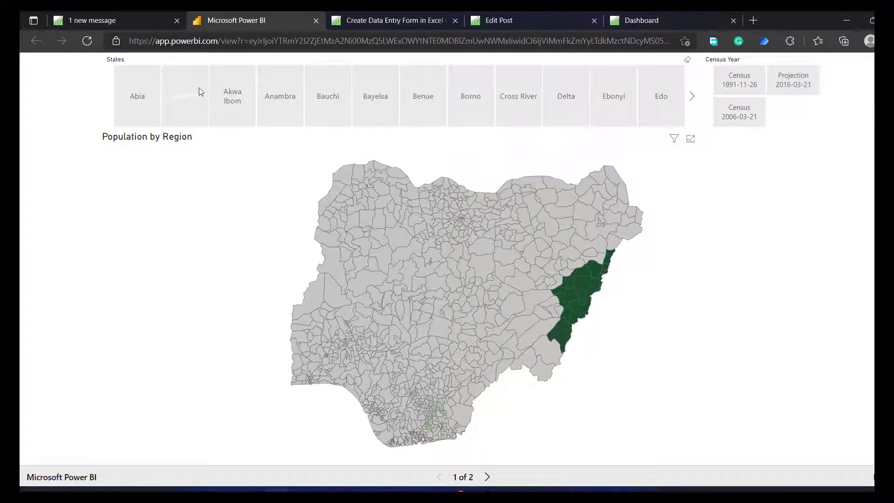
{"action": "left_click", "coordinate": [228, 91]}
{"action": "left_click", "coordinate": [285, 95]}
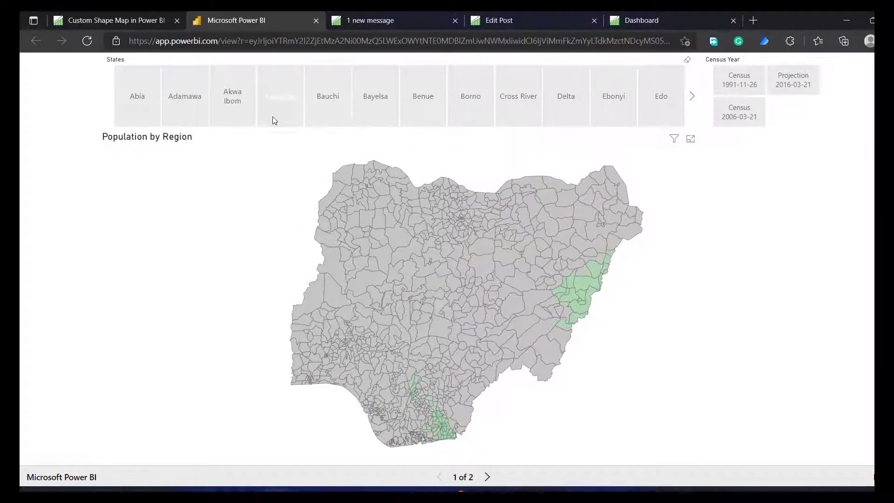
{"action": "left_click", "coordinate": [107, 18]}
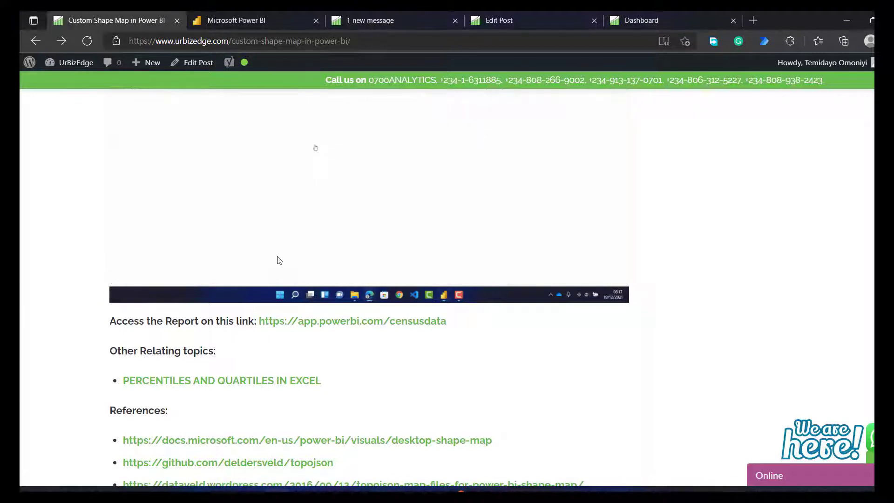
{"action": "left_click", "coordinate": [379, 11]}
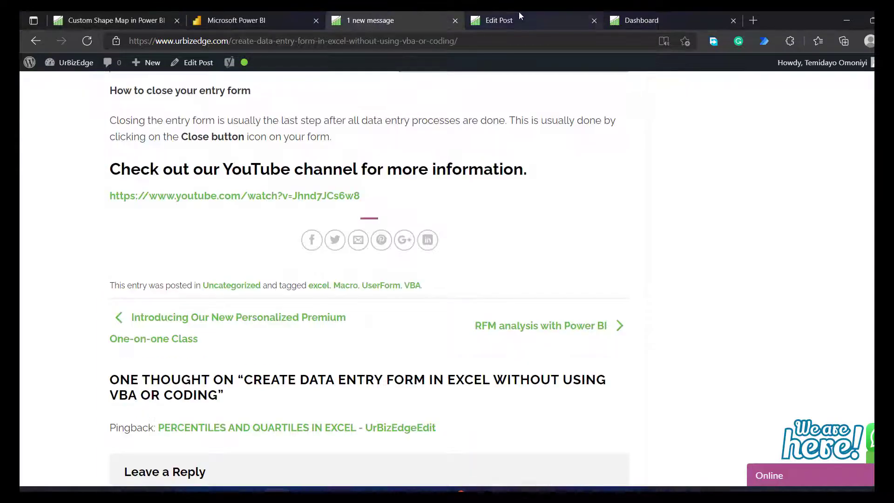
{"action": "left_click", "coordinate": [519, 12]}
{"action": "scroll", "coordinate": [333, 236], "scroll_direction": "up", "scroll_amount": 10}
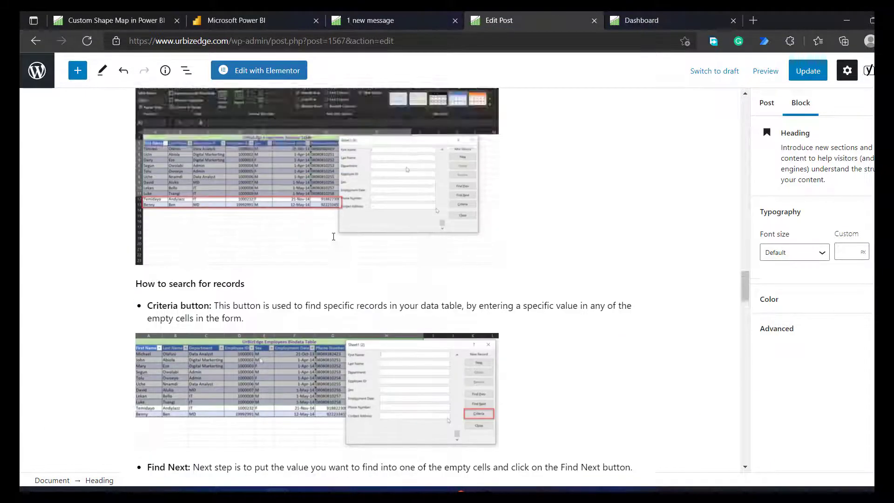
{"action": "scroll", "coordinate": [333, 237], "scroll_direction": "up", "scroll_amount": 15}
{"action": "key", "text": "ctrl+Tab"}
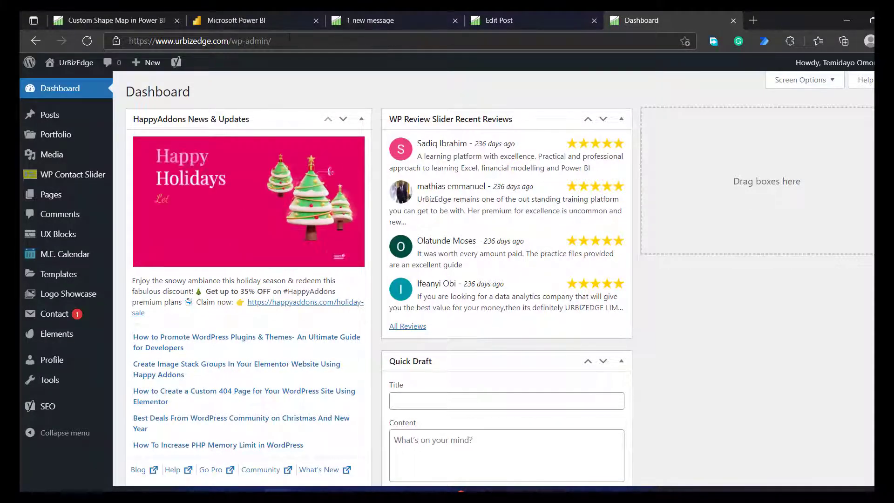
{"action": "mouse_move", "coordinate": [78, 186]}
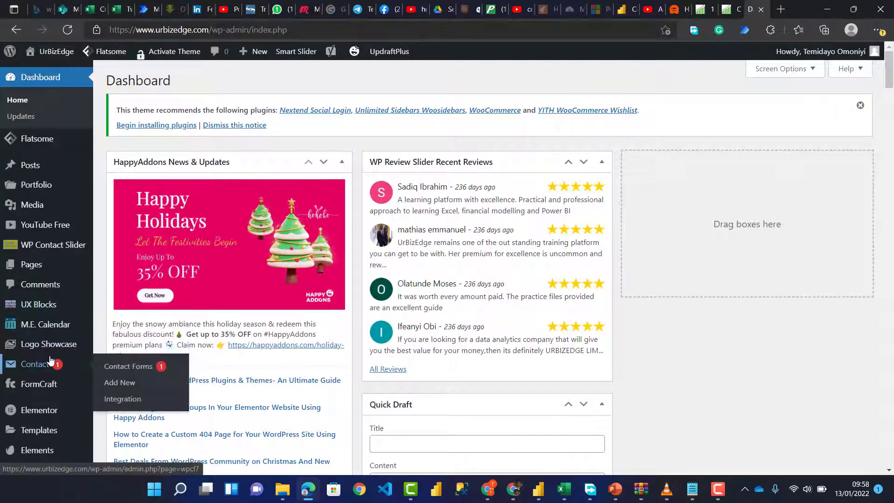
{"action": "scroll", "coordinate": [50, 360], "scroll_direction": "down", "scroll_amount": 3}
{"action": "mouse_move", "coordinate": [45, 357]}
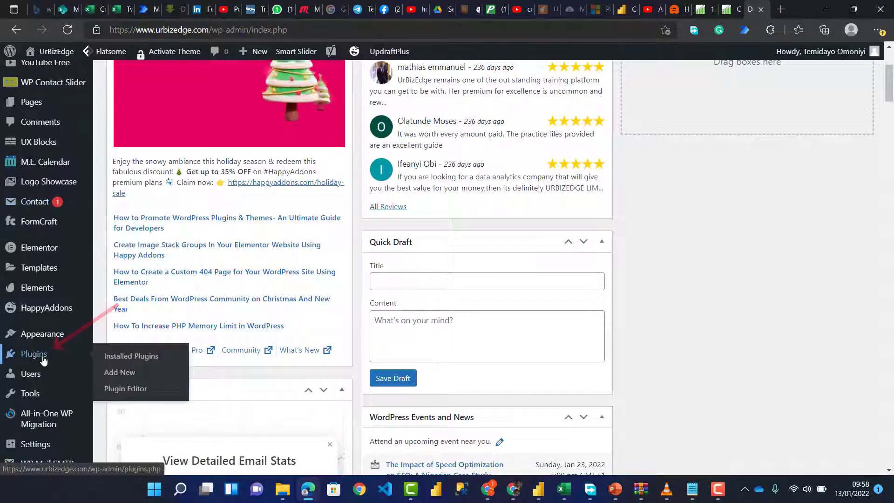
{"action": "left_click", "coordinate": [118, 373]}
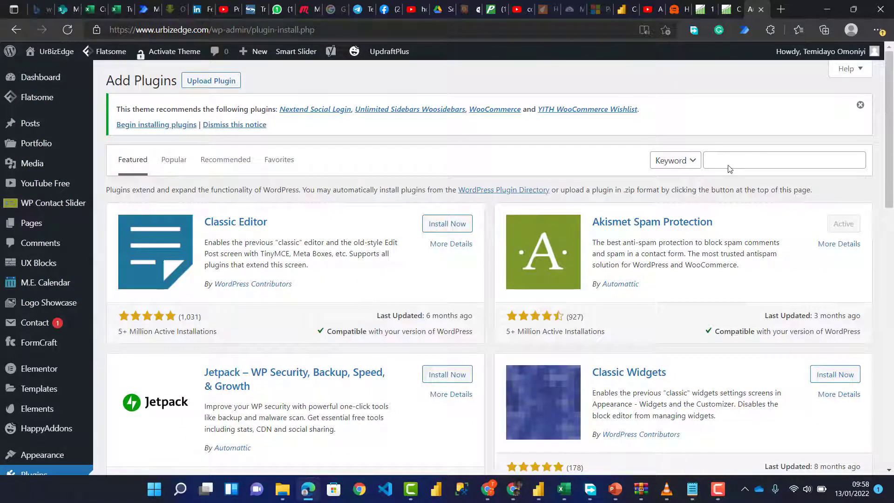
{"action": "left_click", "coordinate": [729, 163]}
{"action": "type", "text": "ifra"}
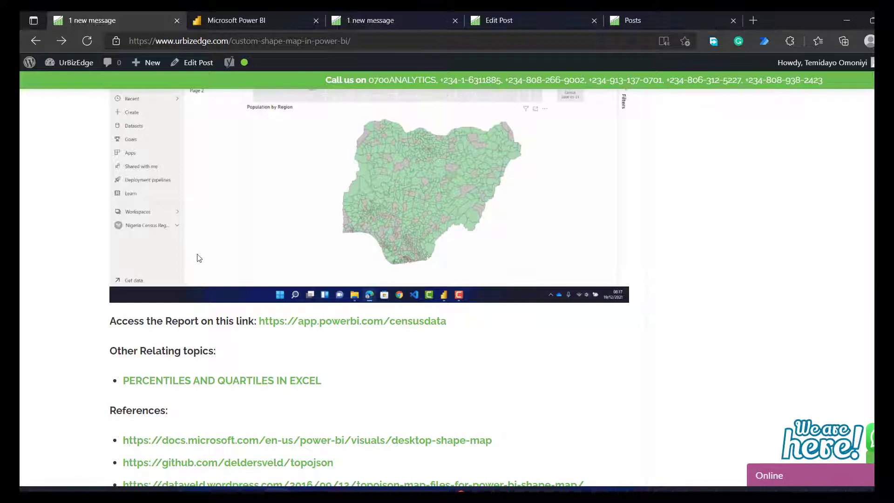
Edit the Custom Shape Map post and select the empty paragraph block below the report link.
{"action": "left_click", "coordinate": [191, 62]}
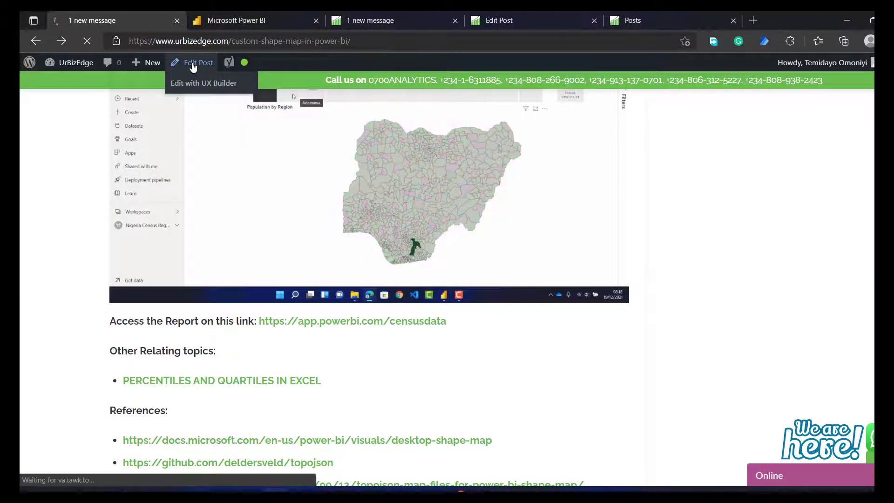
{"action": "scroll", "coordinate": [321, 329], "scroll_direction": "down", "scroll_amount": 20}
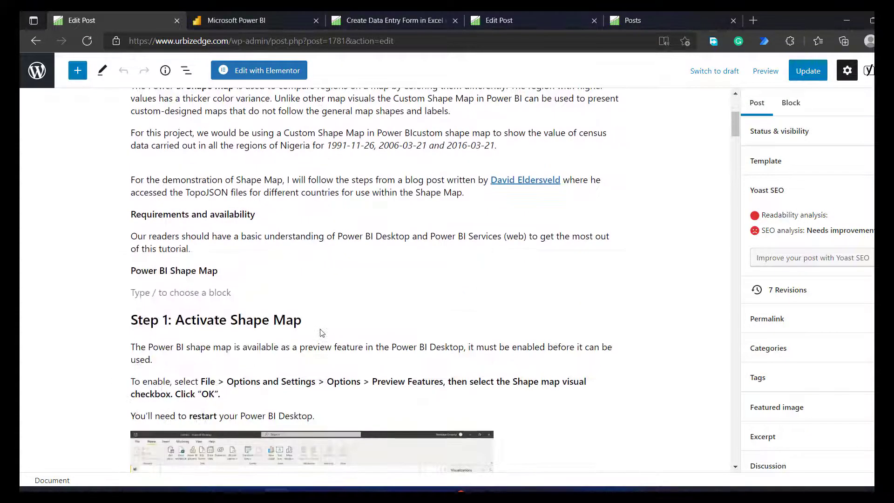
{"action": "scroll", "coordinate": [321, 333], "scroll_direction": "down", "scroll_amount": 20}
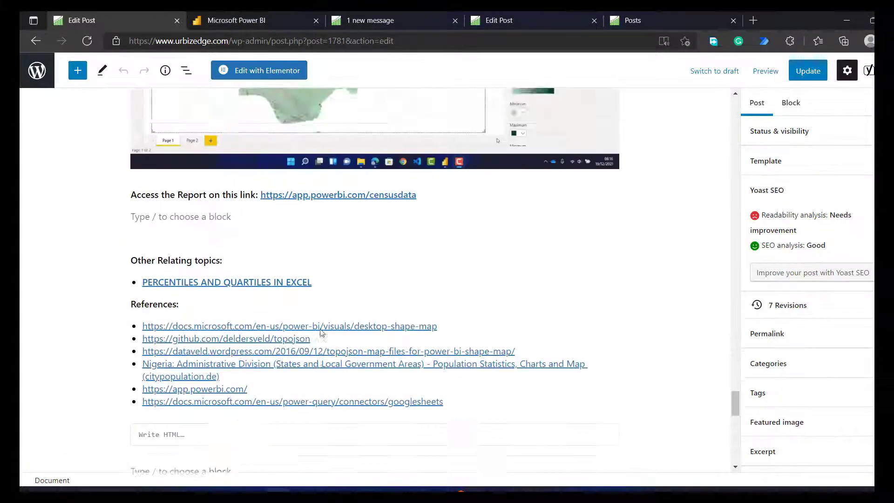
{"action": "scroll", "coordinate": [321, 332], "scroll_direction": "up", "scroll_amount": 5}
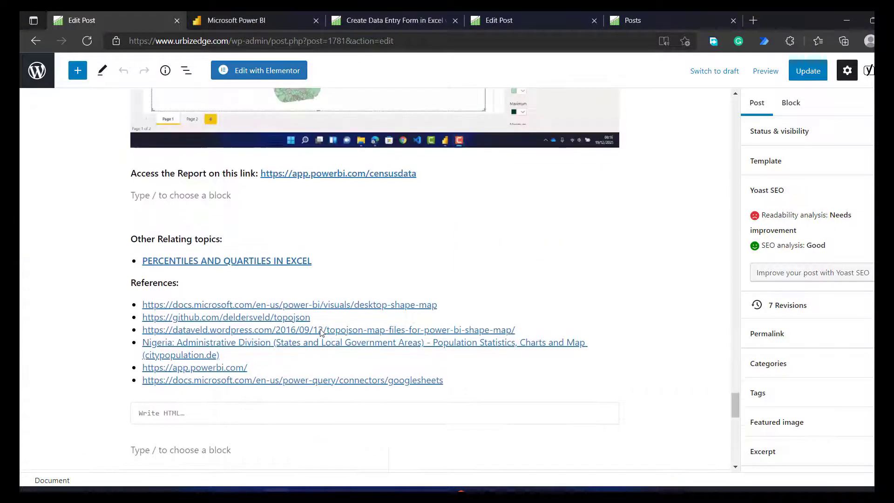
{"action": "left_click", "coordinate": [202, 196]}
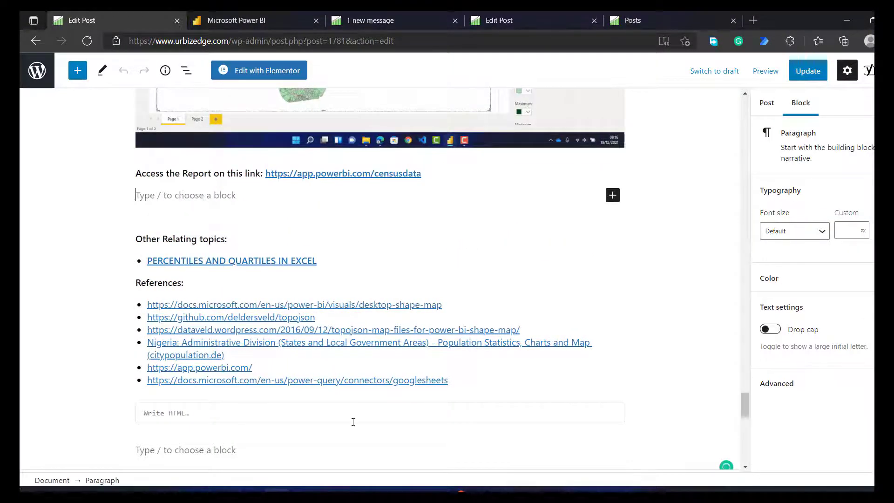
Launch Notepad from the app launcher and move it aside from the post content.
{"action": "key", "text": "super"}
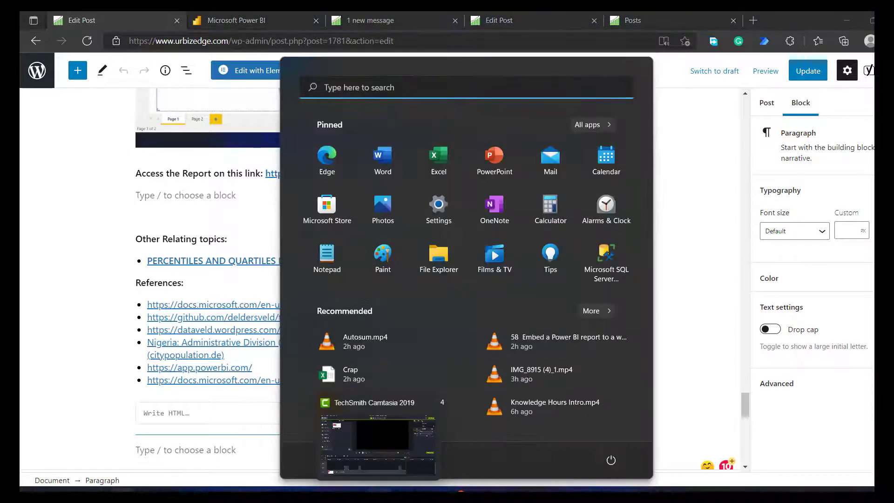
{"action": "type", "text": "note"}
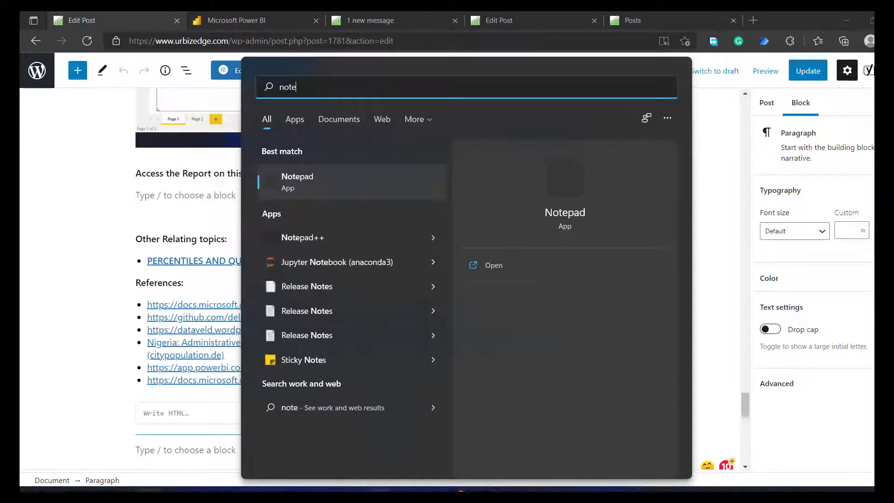
{"action": "left_click", "coordinate": [343, 180]}
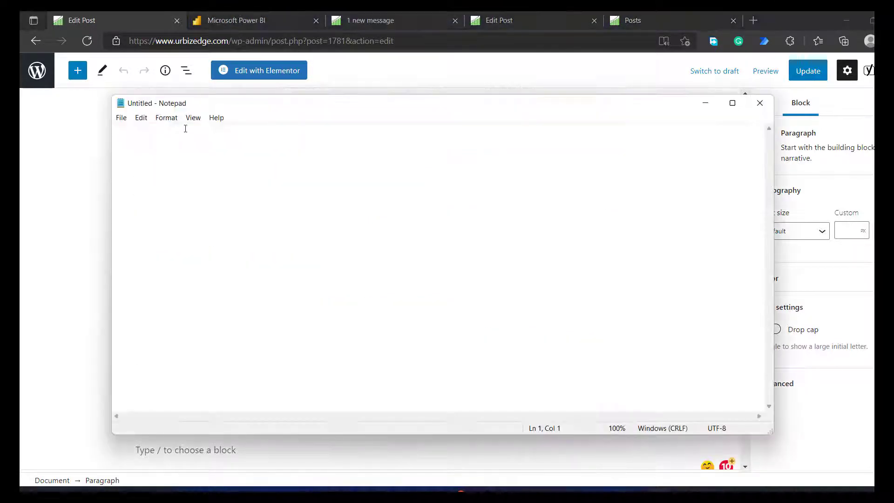
{"action": "left_click_drag", "start_coordinate": [242, 102], "coordinate": [471, 146]}
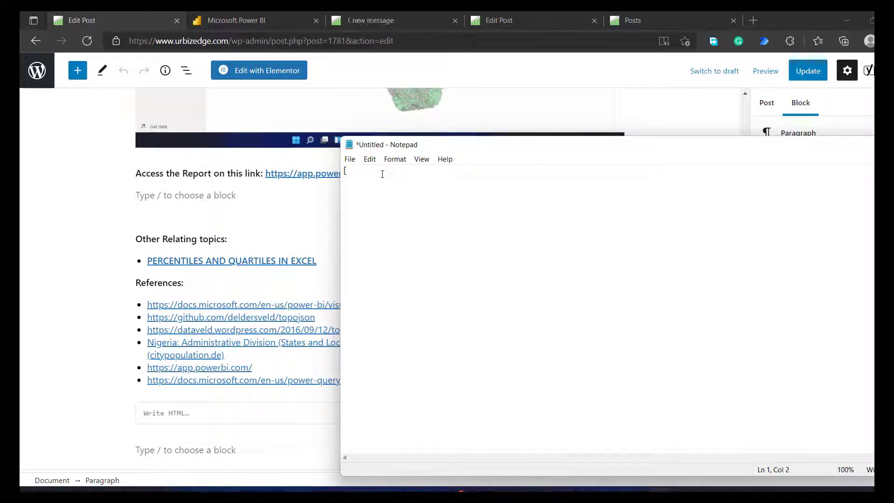
Type the shortcode [iframe src="" width="100%" height="500"] in Notepad.
{"action": "type", "text": "[iframe"}
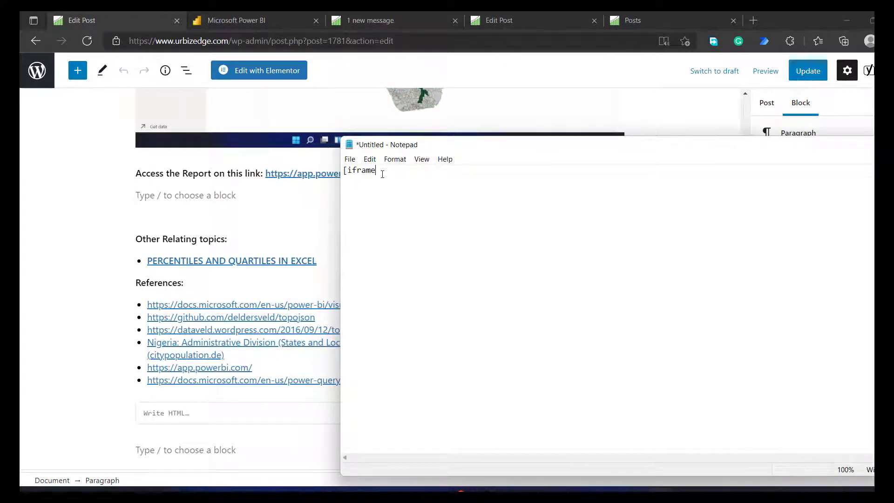
{"action": "type", "text": " s"}
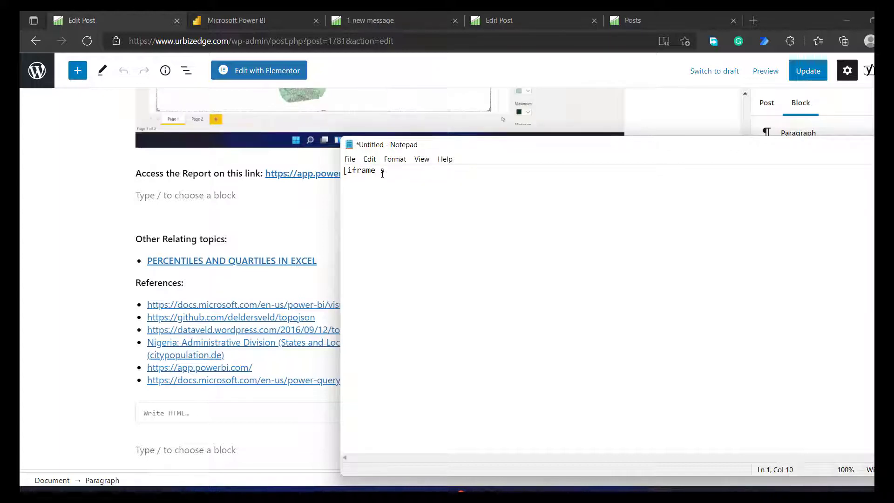
{"action": "type", "text": "rc=\"\" width"}
{"action": "type", "text": "=\"100%\" height="}
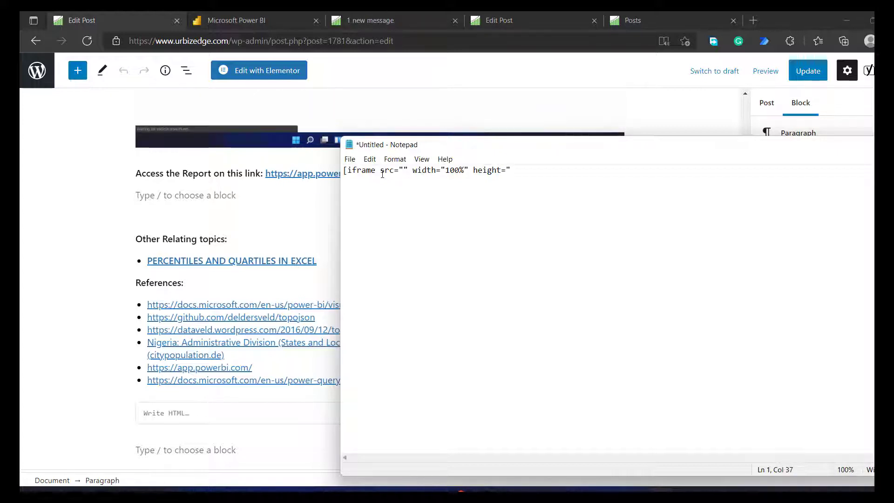
{"action": "type", "text": "500\"]"}
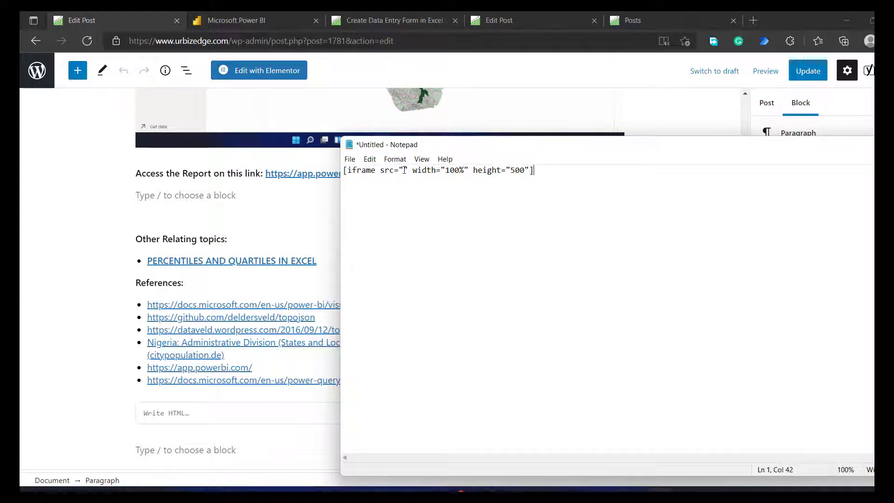
Place the cursor between the src quotes, then go to powerbi.com in a new browser tab.
{"action": "left_click", "coordinate": [404, 170]}
{"action": "left_click", "coordinate": [757, 15]}
{"action": "type", "text": "powerbi.com"}
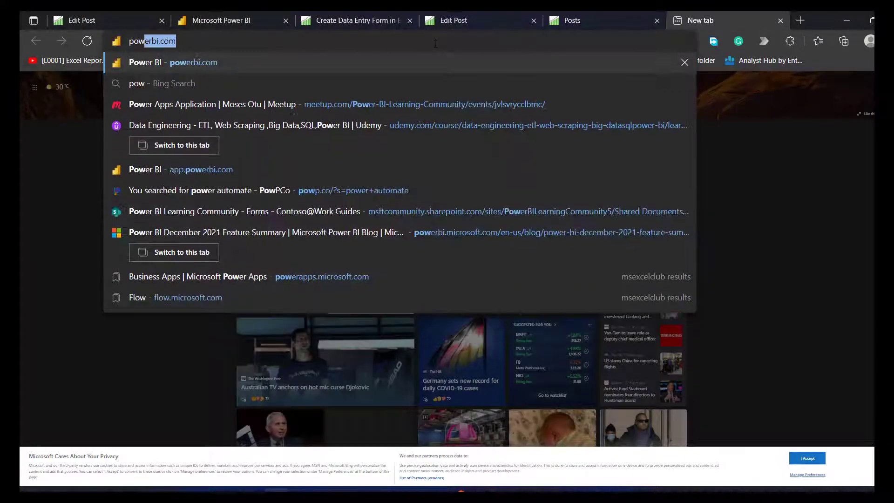
{"action": "key", "text": "Return"}
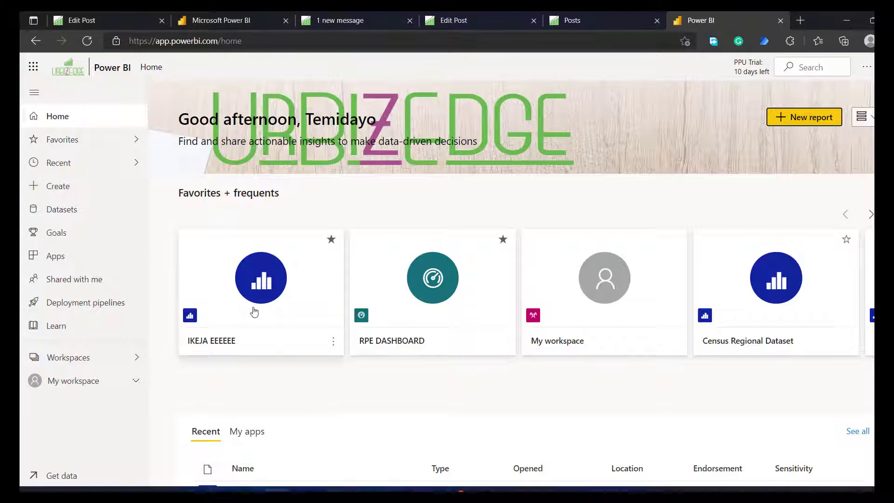
Open the Census Regional Dataset report in the Nigeria Census Regional Report workspace and choose File > Embed report > Website or portal.
{"action": "left_click", "coordinate": [78, 358]}
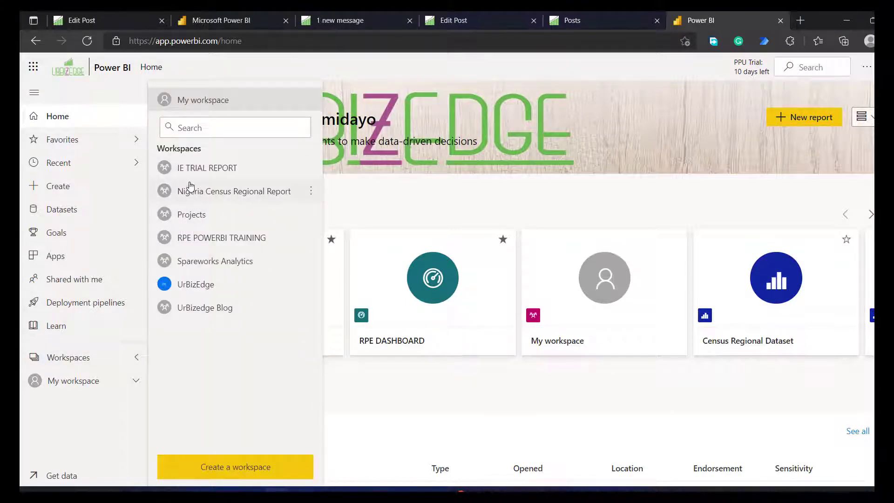
{"action": "left_click", "coordinate": [199, 193]}
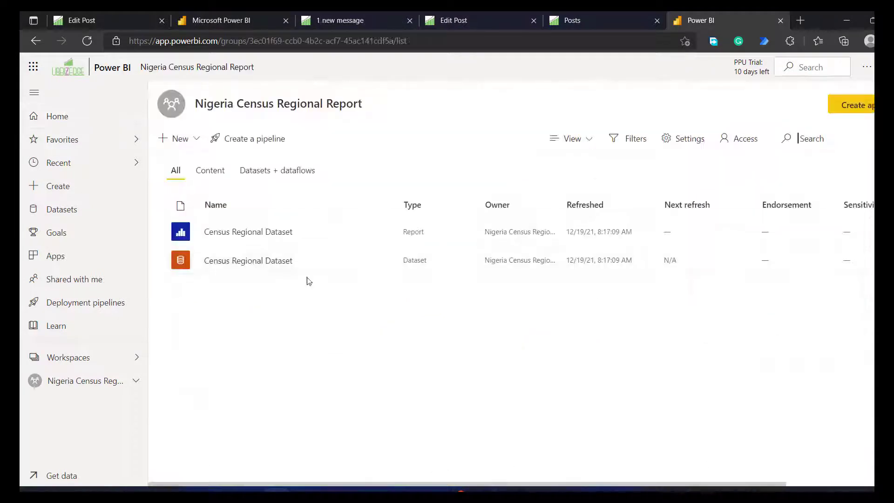
{"action": "left_click", "coordinate": [234, 238]}
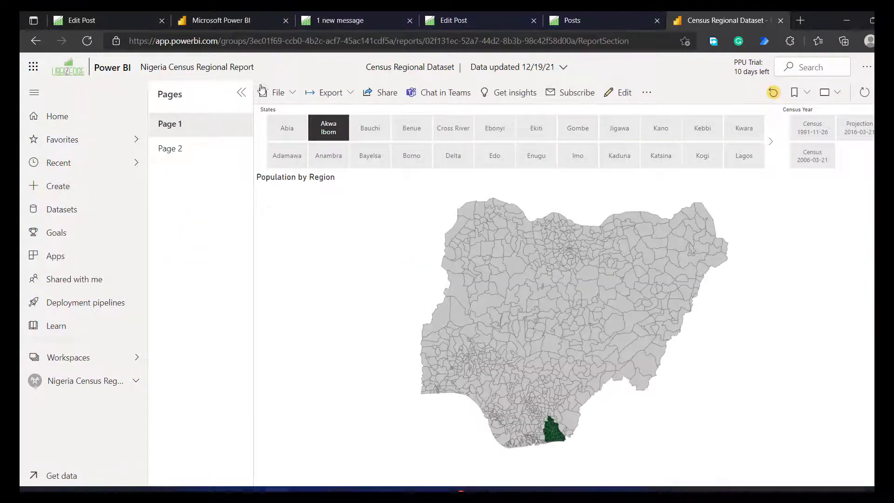
{"action": "left_click", "coordinate": [279, 93]}
{"action": "mouse_move", "coordinate": [306, 211]}
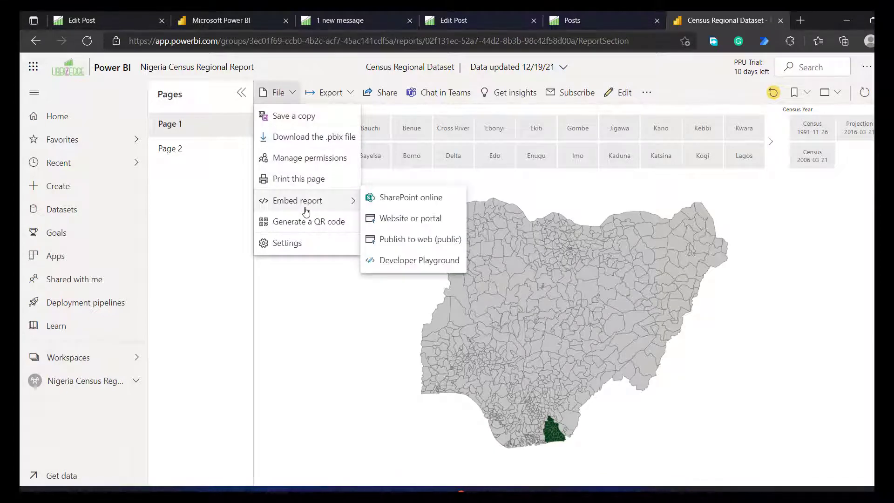
{"action": "left_click", "coordinate": [385, 220]}
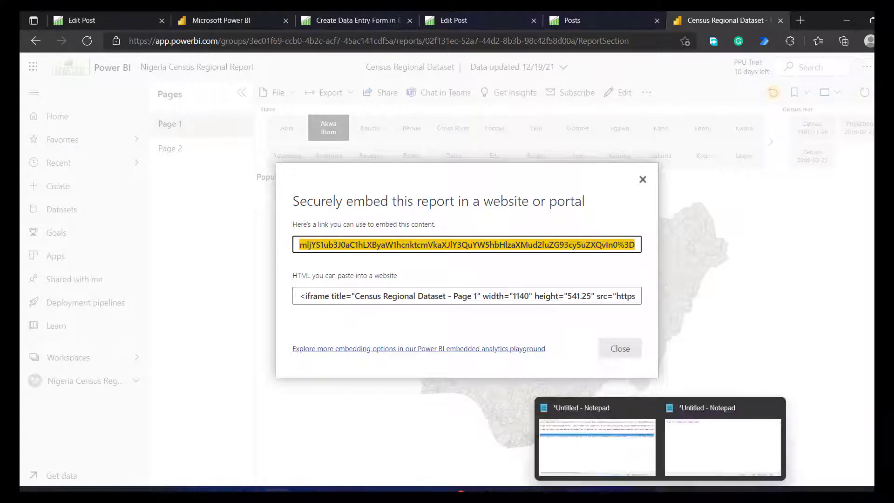
Paste the Power BI embed link into the shortcode's src quotes and select the whole shortcode line.
{"action": "left_click", "coordinate": [676, 478]}
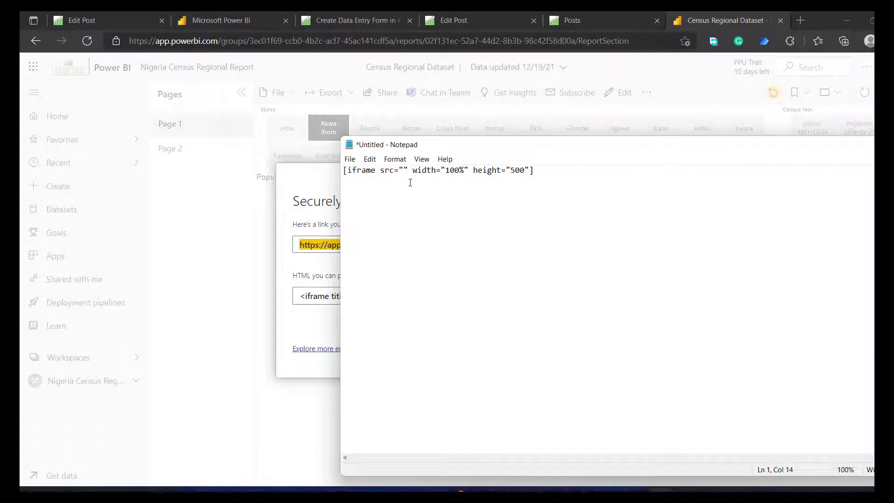
{"action": "type", "text": "...yVXJsIjoiaHR0cHM6Ly93YWJpLXNvdXRoLWFmcmljYS1ub3J0aC1hLXByaW1hcnktcmVkaXJlY3QuYW5hbHlzaXMud2luZG93cy5uZXQvIn0%3D"}
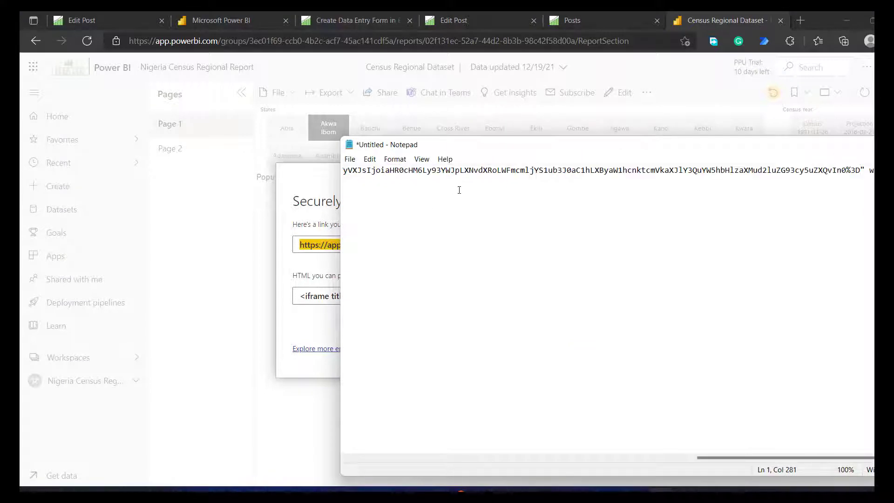
{"action": "scroll", "coordinate": [560, 169], "scroll_direction": "left", "scroll_amount": 15}
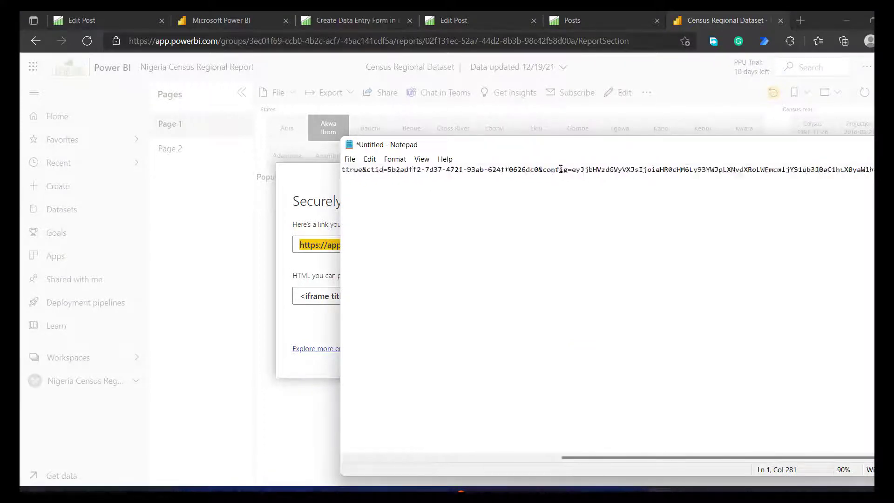
{"action": "scroll", "coordinate": [560, 168], "scroll_direction": "left", "scroll_amount": 5}
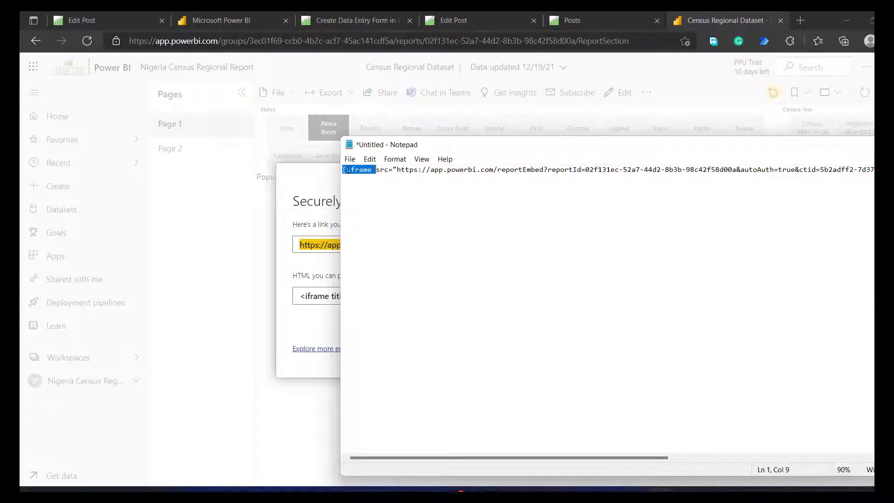
{"action": "key", "text": "shift+End"}
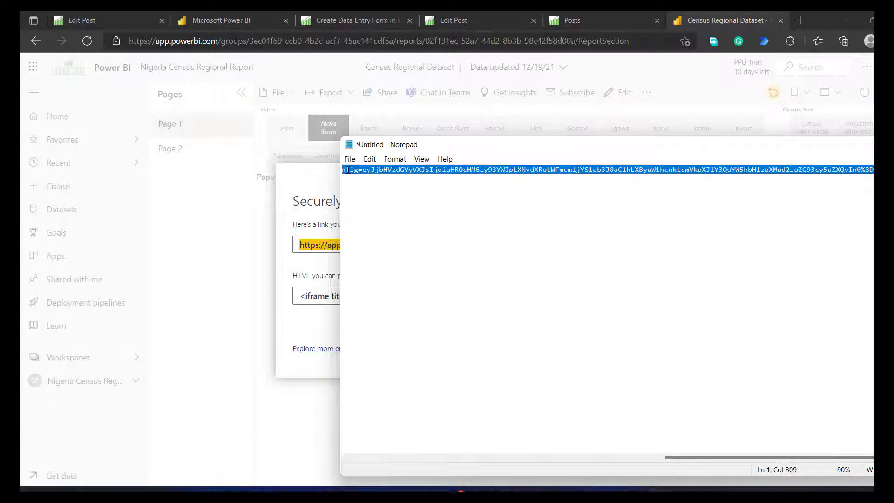
Paste the copied iframe shortcode into the empty paragraph under the report link.
{"action": "key", "text": "alt+Tab"}
{"action": "left_click", "coordinate": [82, 20]}
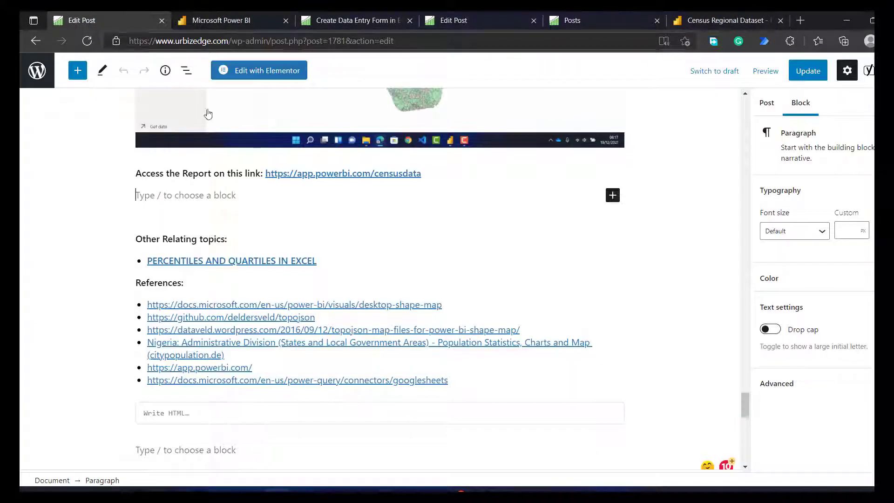
{"action": "scroll", "coordinate": [247, 311], "scroll_direction": "down", "scroll_amount": 1}
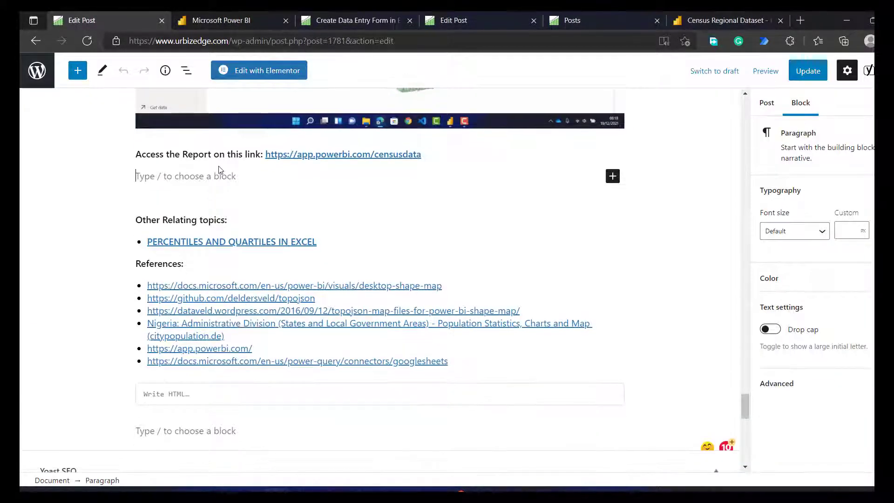
{"action": "scroll", "coordinate": [173, 196], "scroll_direction": "up", "scroll_amount": 2}
{"action": "type", "text": "[iframe src=\"https://app.powerbi.com/reportEmbed?reportId=02f131ec-52a7-44d2-8b3b-98c42f58d00a&amp;autoAuth=true&amp;ctid=5b2adff2-7d37-4721-93ab-624ff0626dc0&amp;config=eyJjbHVzdGVyVXJsIjoiaHR0cHM6Ly93YWJpLXNvdXRoLWFmcmljYS1ub3J0aC1hLXByaW1hcnktcmVkaXJlY3QuYW5hbHlzaXMud2luZG93cy5uZXQvIn0%3D\" width=\"100%\" height=\"500\"]"}
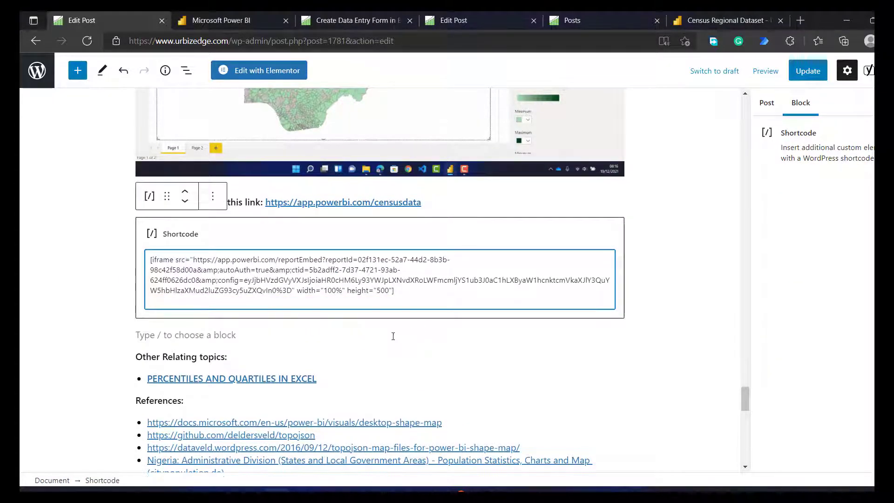
Update the post and open the published page to check it.
{"action": "left_click", "coordinate": [678, 202]}
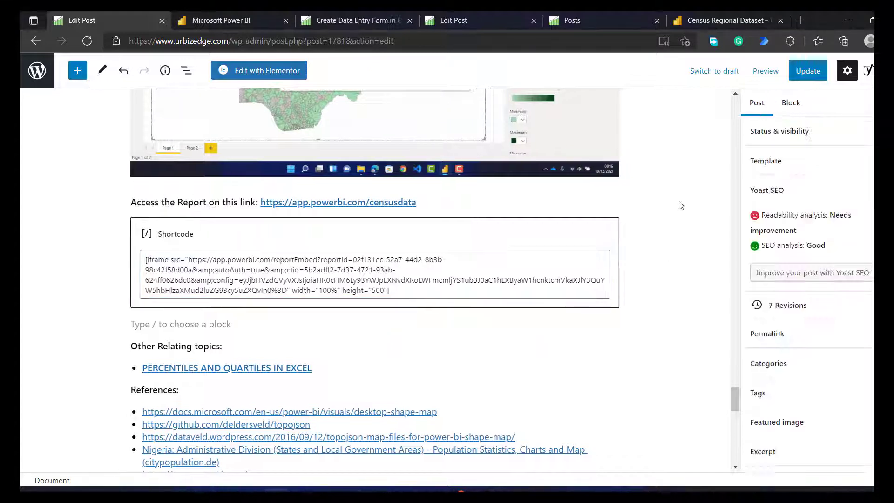
{"action": "left_click", "coordinate": [807, 75]}
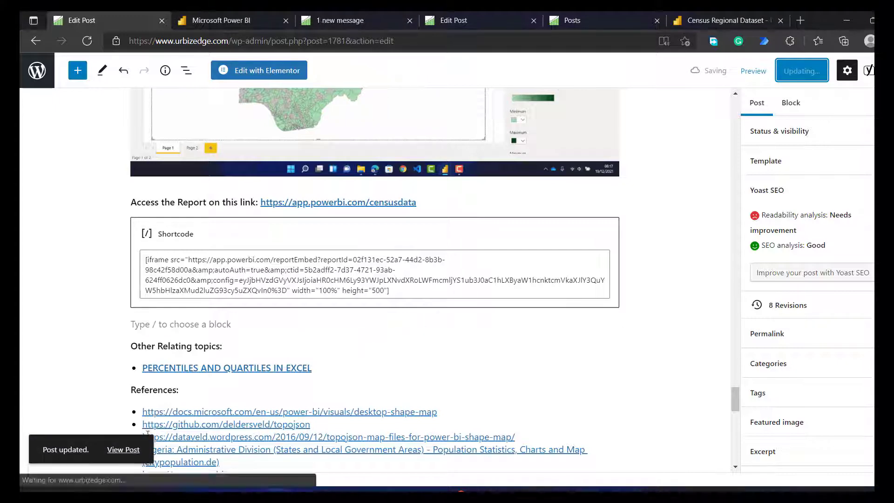
{"action": "left_click", "coordinate": [132, 451]}
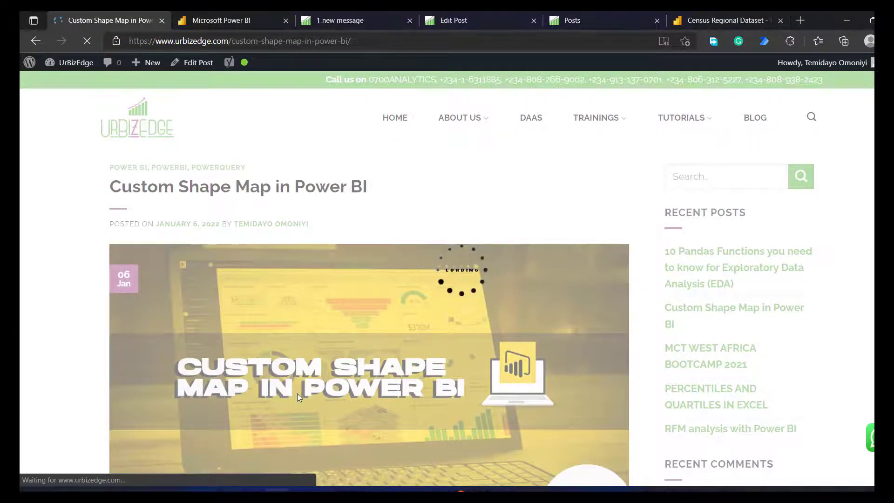
Scroll to the embedded report on the live post and filter its map to Abia, Adamawa, then Anambra.
{"action": "scroll", "coordinate": [297, 393], "scroll_direction": "down", "scroll_amount": 20}
{"action": "scroll", "coordinate": [298, 397], "scroll_direction": "down", "scroll_amount": 15}
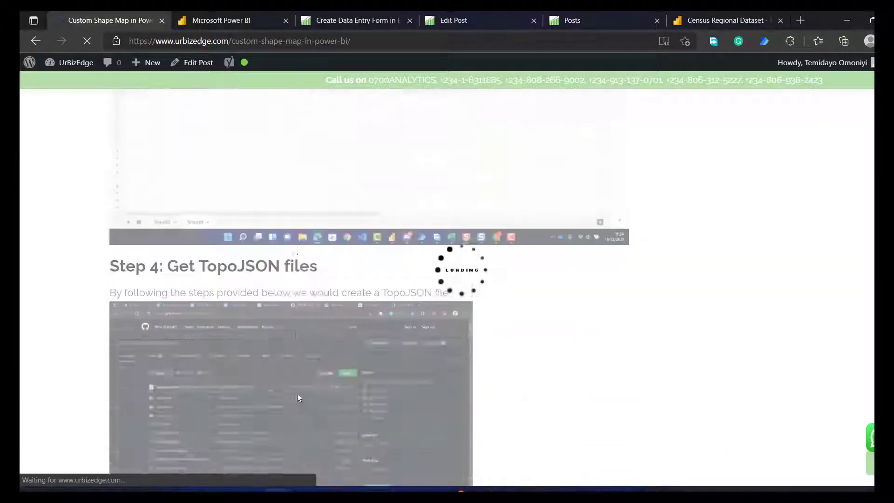
{"action": "scroll", "coordinate": [298, 396], "scroll_direction": "down", "scroll_amount": 15}
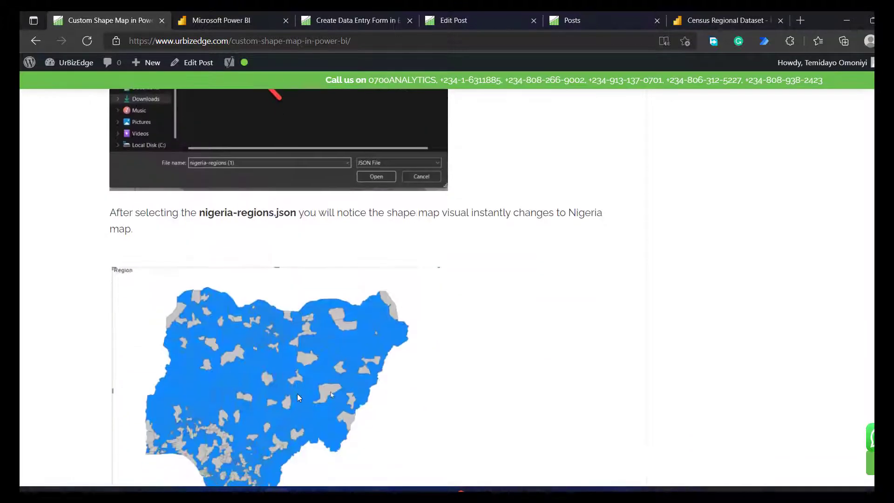
{"action": "scroll", "coordinate": [298, 397], "scroll_direction": "down", "scroll_amount": 5}
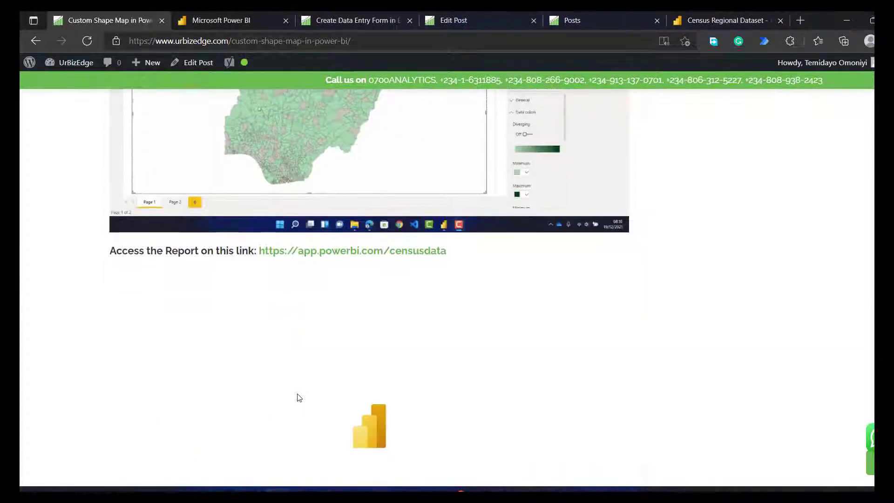
{"action": "scroll", "coordinate": [297, 397], "scroll_direction": "up", "scroll_amount": 3}
{"action": "scroll", "coordinate": [668, 256], "scroll_direction": "up", "scroll_amount": 10}
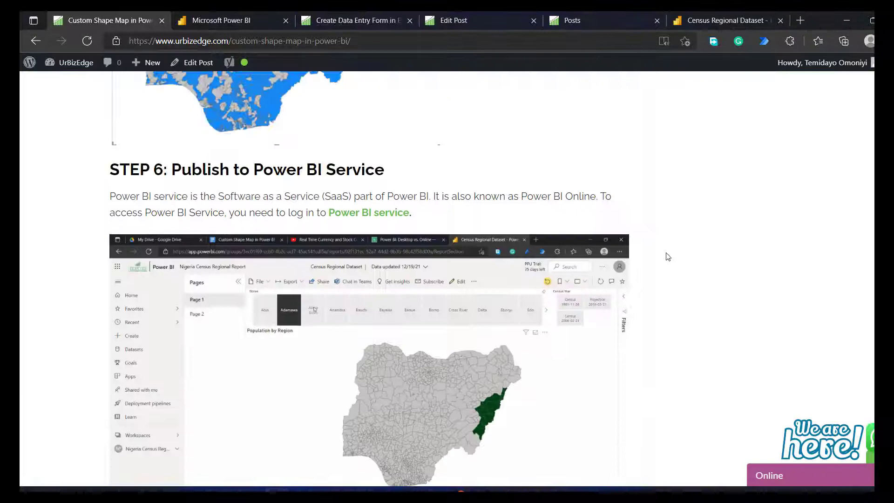
{"action": "scroll", "coordinate": [668, 256], "scroll_direction": "down", "scroll_amount": 9}
{"action": "scroll", "coordinate": [668, 257], "scroll_direction": "down", "scroll_amount": 3}
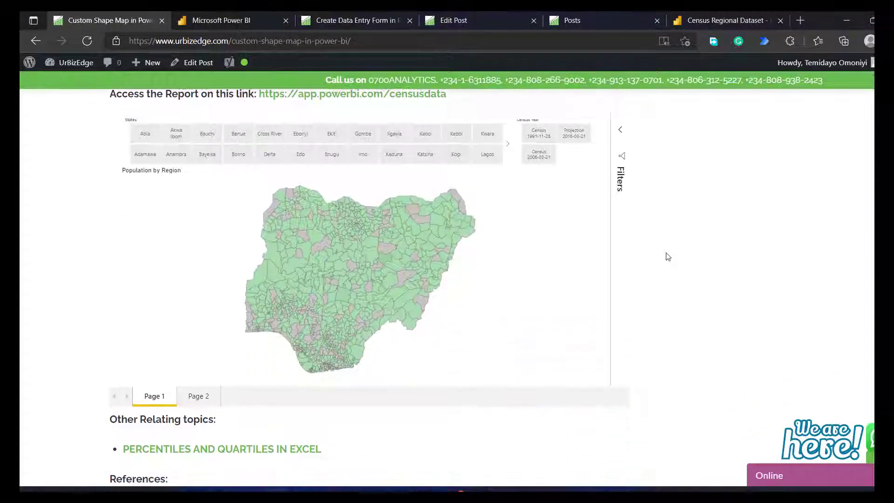
{"action": "scroll", "coordinate": [666, 256], "scroll_direction": "up", "scroll_amount": 2}
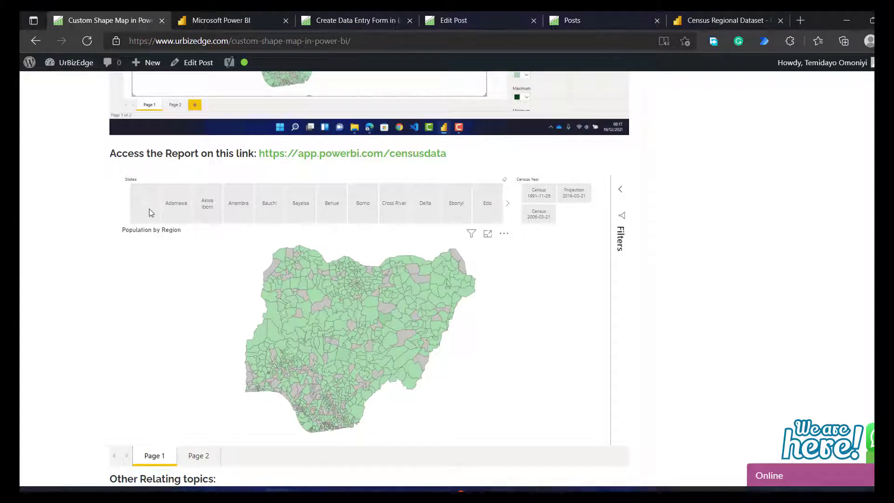
{"action": "left_click", "coordinate": [149, 212]}
{"action": "left_click", "coordinate": [174, 207]}
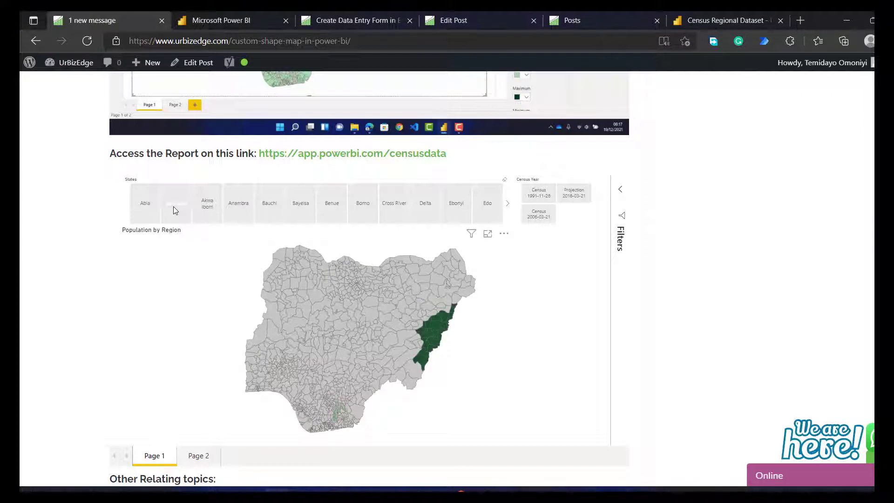
{"action": "left_click", "coordinate": [240, 213]}
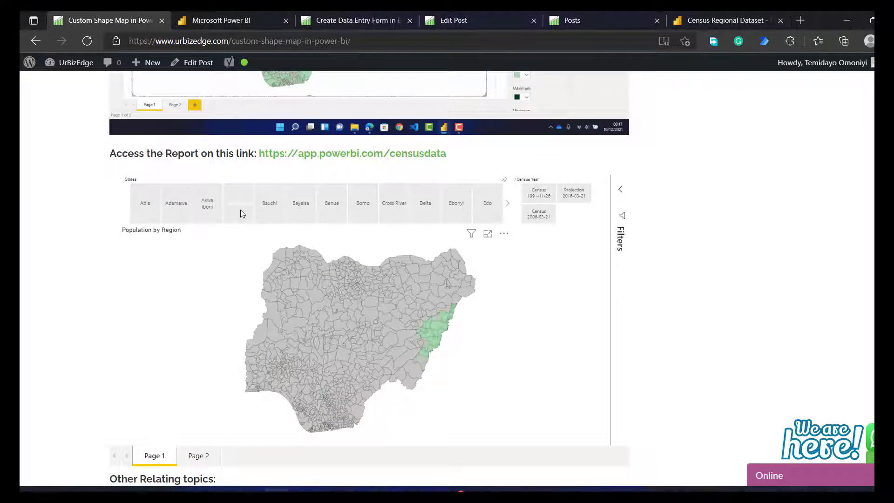
{"action": "mouse_move", "coordinate": [366, 307]}
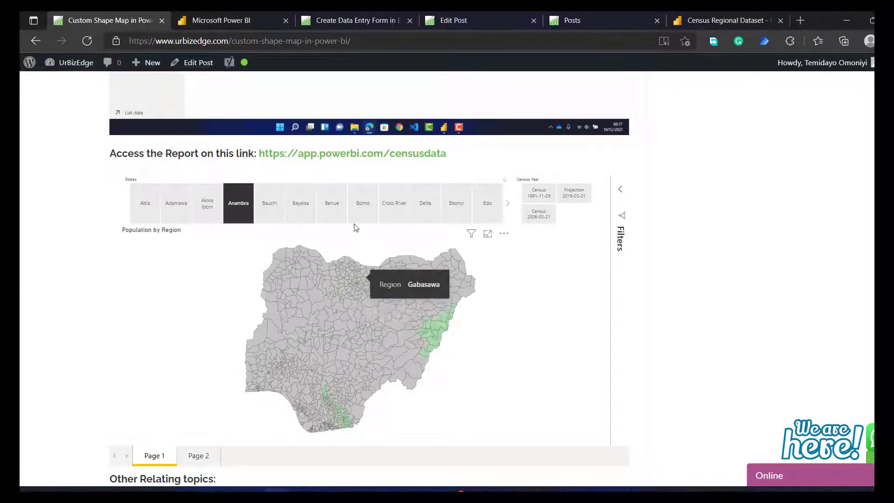
Switch to the Create Data Entry Form post's editor and scroll to the YouTube link at its end.
{"action": "left_click", "coordinate": [466, 20]}
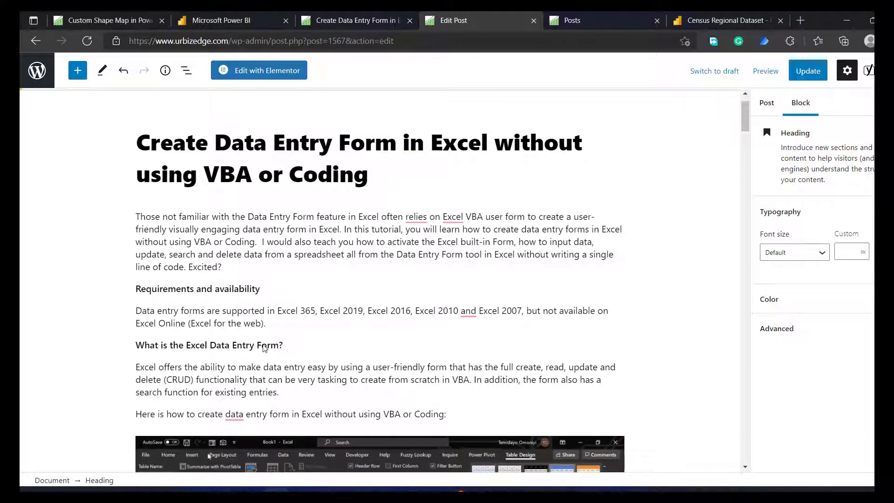
{"action": "scroll", "coordinate": [263, 347], "scroll_direction": "down", "scroll_amount": 20}
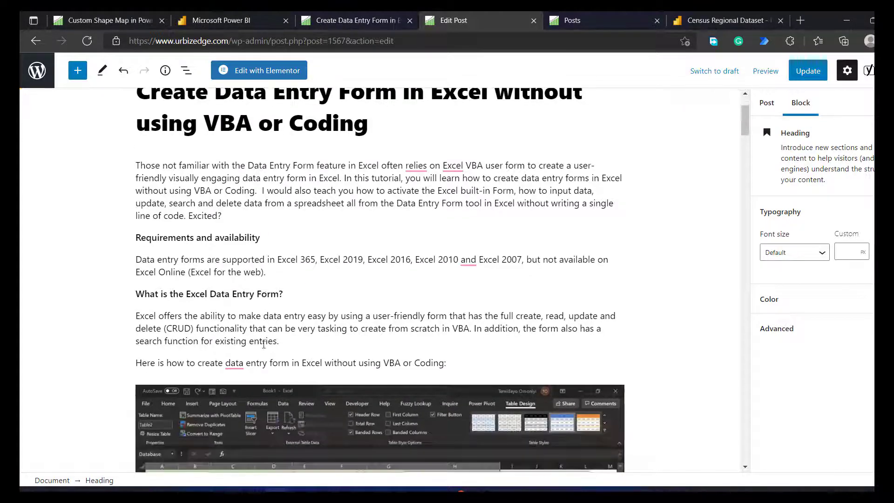
{"action": "scroll", "coordinate": [263, 344], "scroll_direction": "down", "scroll_amount": 20}
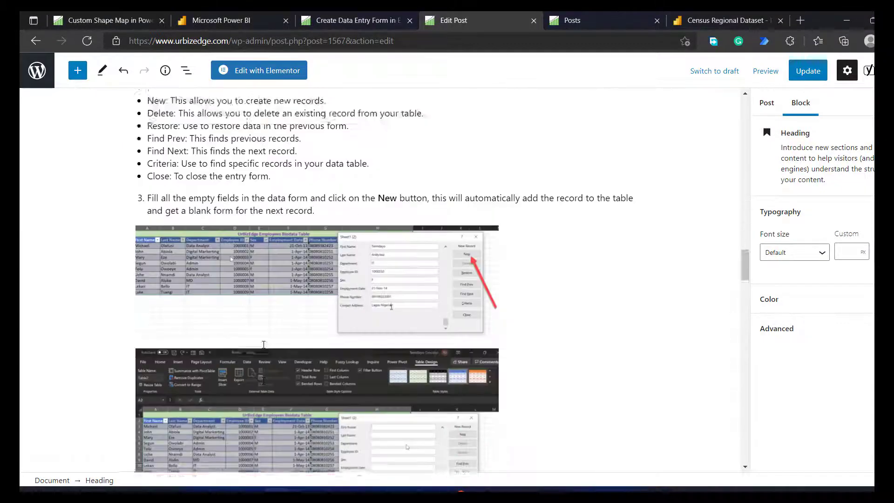
{"action": "scroll", "coordinate": [263, 345], "scroll_direction": "down", "scroll_amount": 7}
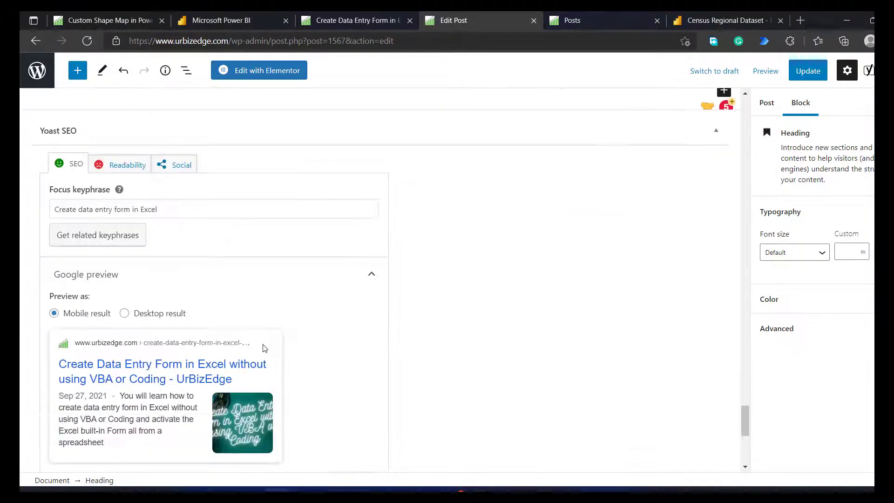
{"action": "scroll", "coordinate": [263, 347], "scroll_direction": "up", "scroll_amount": 6}
{"action": "scroll", "coordinate": [265, 348], "scroll_direction": "up", "scroll_amount": 1}
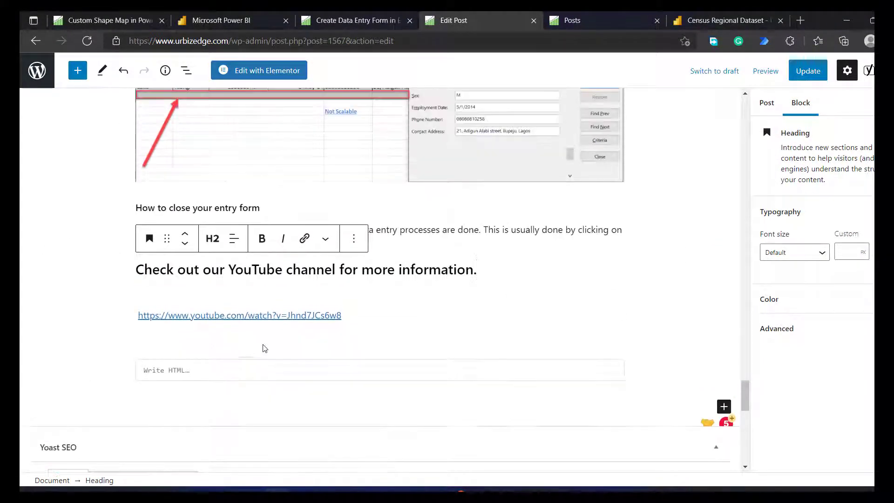
Open the post's YouTube link, pause the video, select its URL, then return to the editor.
{"action": "left_click", "coordinate": [209, 316]}
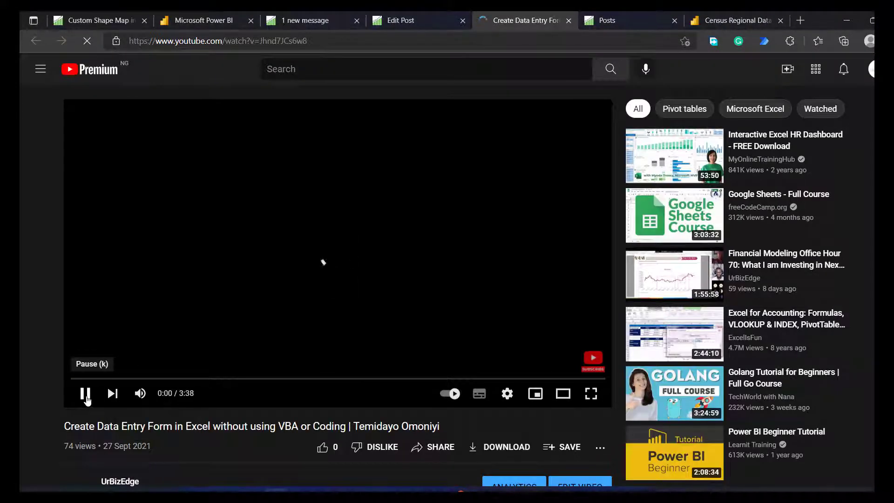
{"action": "left_click", "coordinate": [321, 259]}
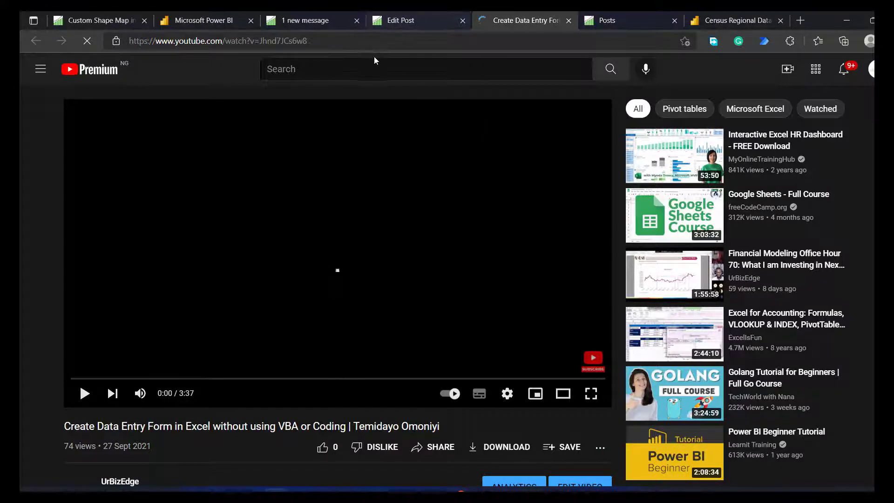
{"action": "left_click", "coordinate": [375, 42]}
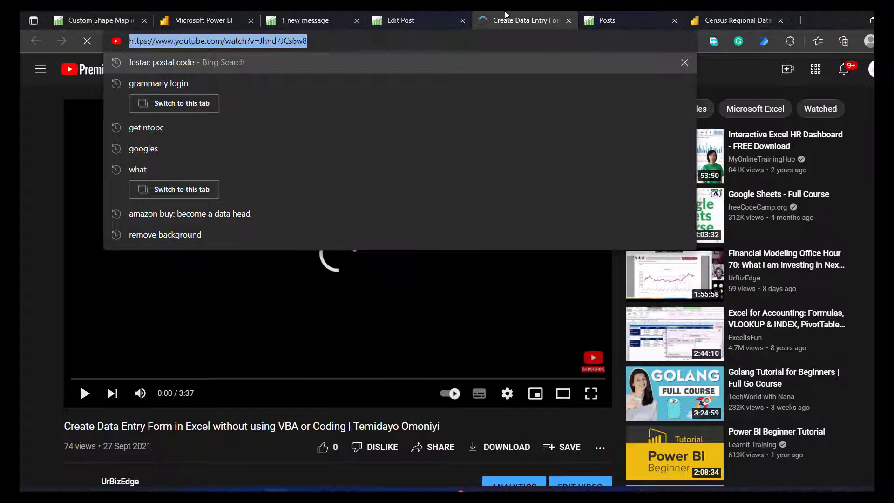
{"action": "left_click", "coordinate": [410, 20]}
Replace the bare YouTube link under the closing heading with the URL wrapped in [embed]...[/embed].
{"action": "triple_click", "coordinate": [380, 325]}
{"action": "key", "text": "ctrl+c"}
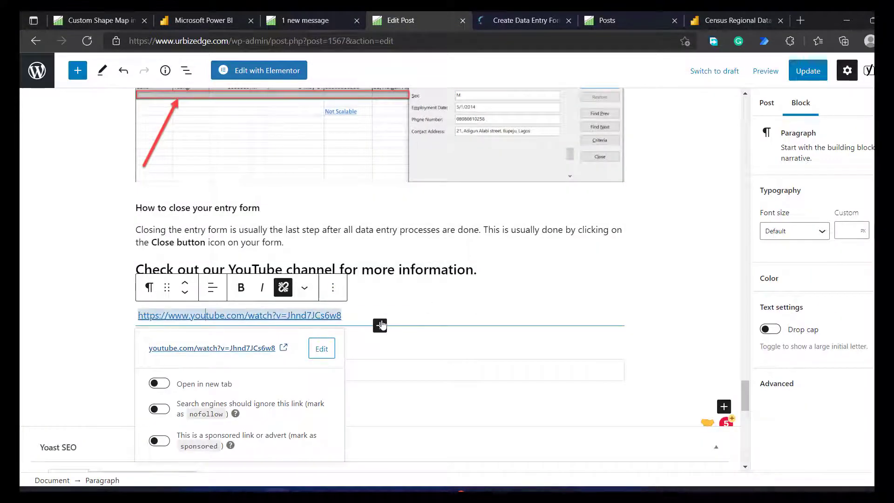
{"action": "left_click", "coordinate": [479, 271]}
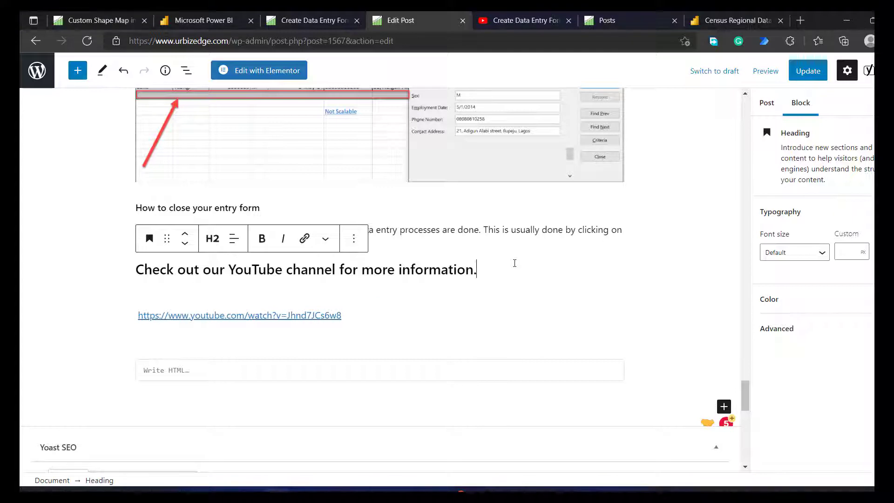
{"action": "key", "text": "Return"}
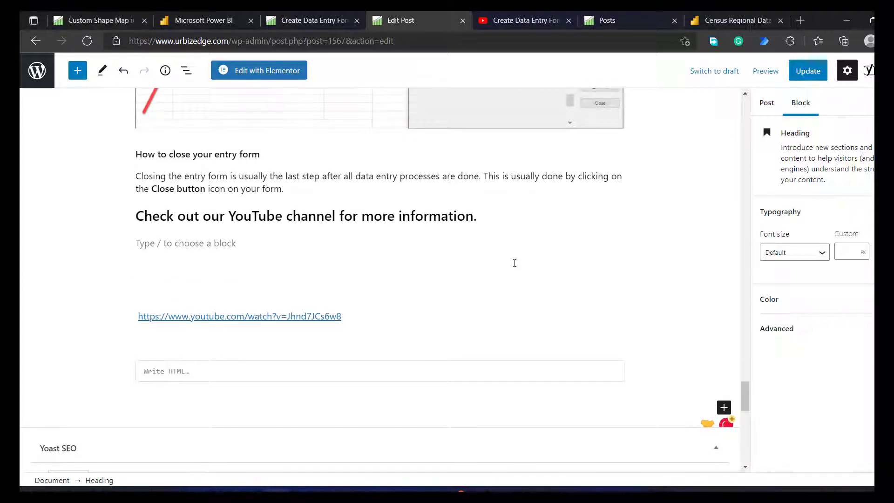
{"action": "key", "text": "BackSpace"}
{"action": "key", "text": "BackSpace"}
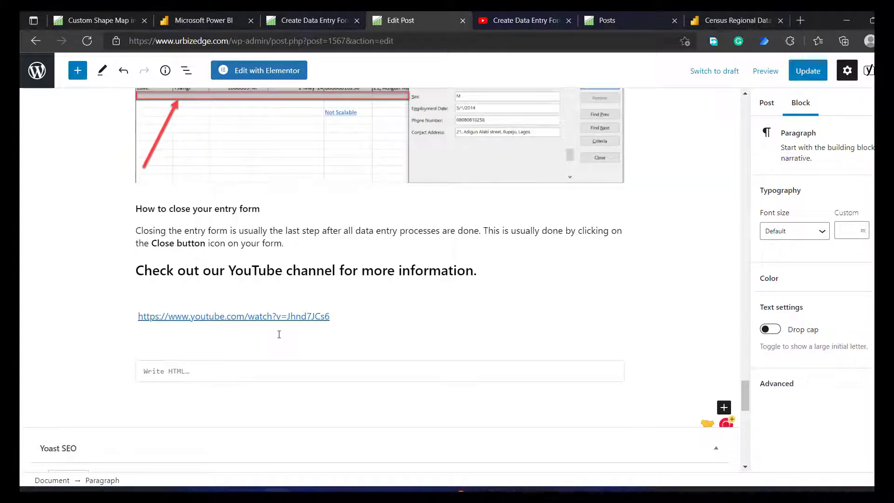
{"action": "key", "text": "BackSpace"}
{"action": "key", "text": "BackSpace"}
{"action": "key", "text": "BackSpace"}
{"action": "key", "text": "BackSpace"}
{"action": "key", "text": "BackSpace"}
{"action": "key", "text": "BackSpace"}
{"action": "key", "text": "BackSpace"}
{"action": "key", "text": "BackSpace"}
{"action": "key", "text": "BackSpace"}
{"action": "key", "text": "BackSpace"}
{"action": "key", "text": "BackSpace"}
{"action": "key", "text": "BackSpace"}
{"action": "key", "text": "BackSpace"}
{"action": "key", "text": "BackSpace"}
{"action": "key", "text": "BackSpace"}
{"action": "key", "text": "BackSpace"}
{"action": "key", "text": "BackSpace"}
{"action": "key", "text": "BackSpace"}
{"action": "key", "text": "BackSpace"}
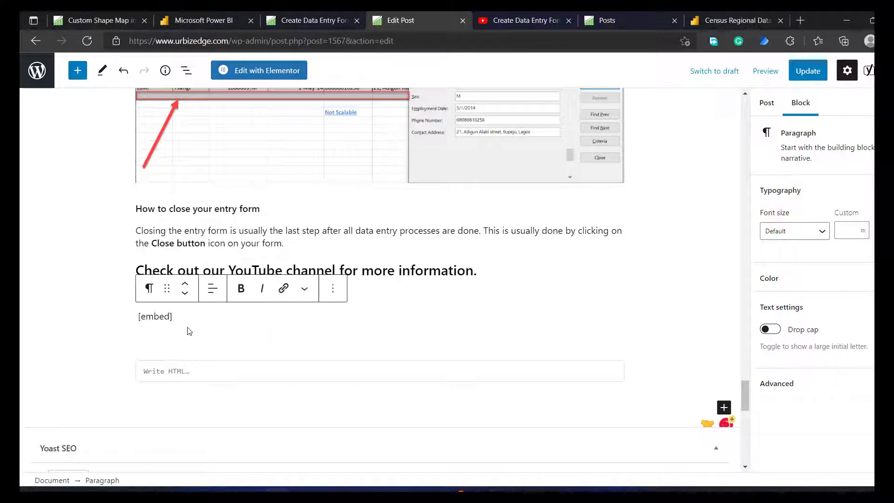
{"action": "key", "text": "ctrl+v"}
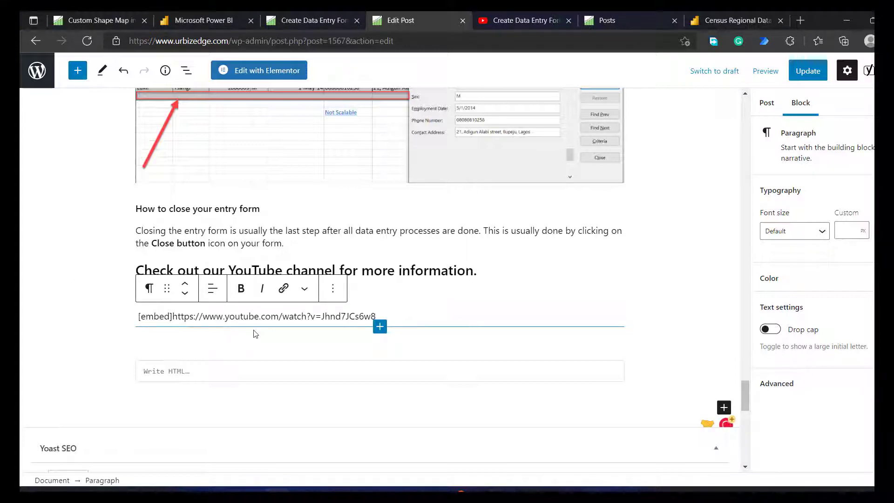
{"action": "type", "text": "[/"}
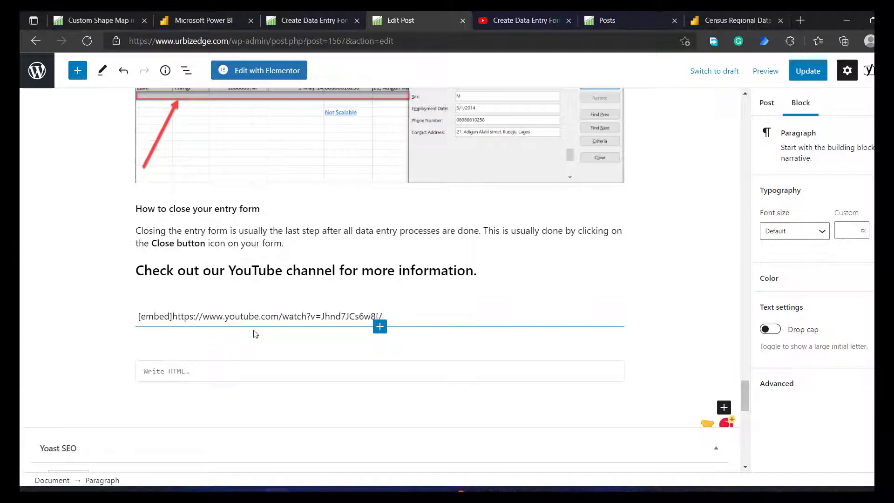
{"action": "type", "text": "embed]"}
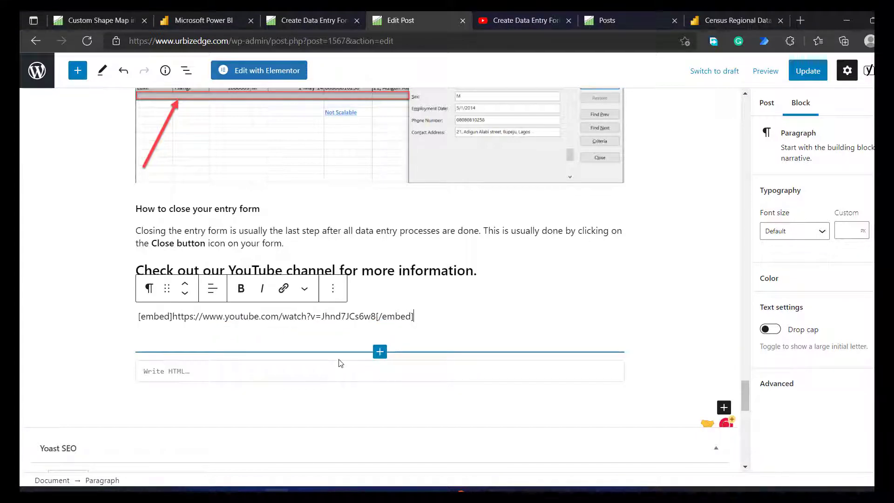
Update the post, view it live, and play then pause the embedded YouTube video.
{"action": "left_click", "coordinate": [794, 74]}
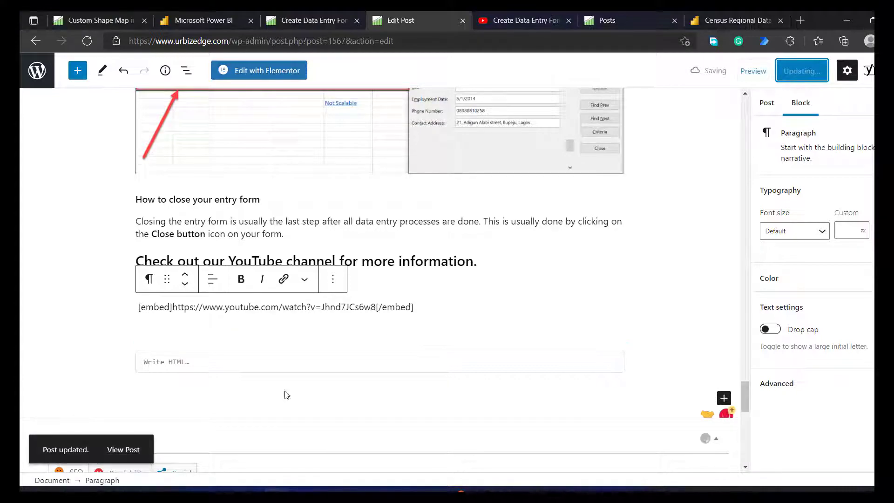
{"action": "left_click", "coordinate": [123, 451]}
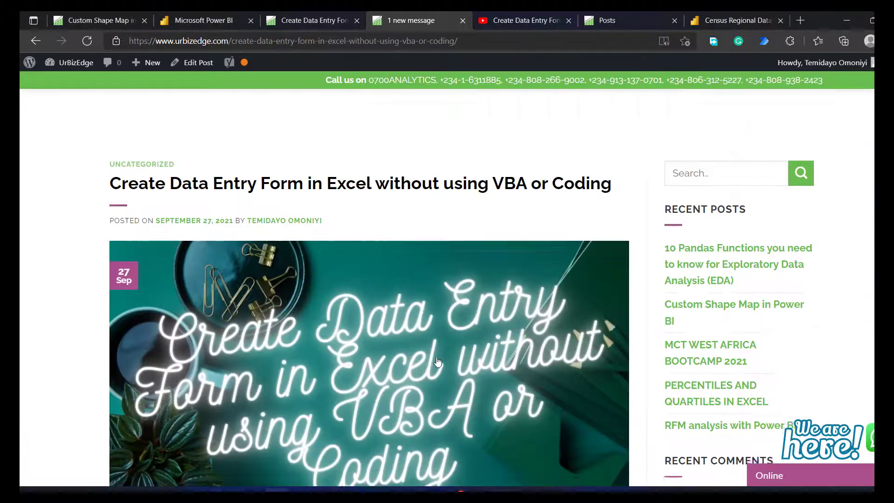
{"action": "scroll", "coordinate": [437, 356], "scroll_direction": "down", "scroll_amount": 10}
{"action": "scroll", "coordinate": [437, 357], "scroll_direction": "down", "scroll_amount": 15}
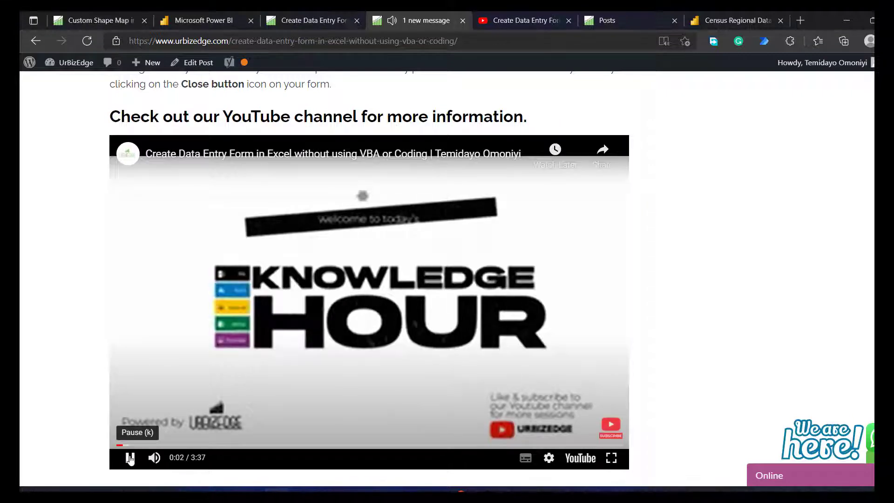
{"action": "left_click", "coordinate": [134, 458]}
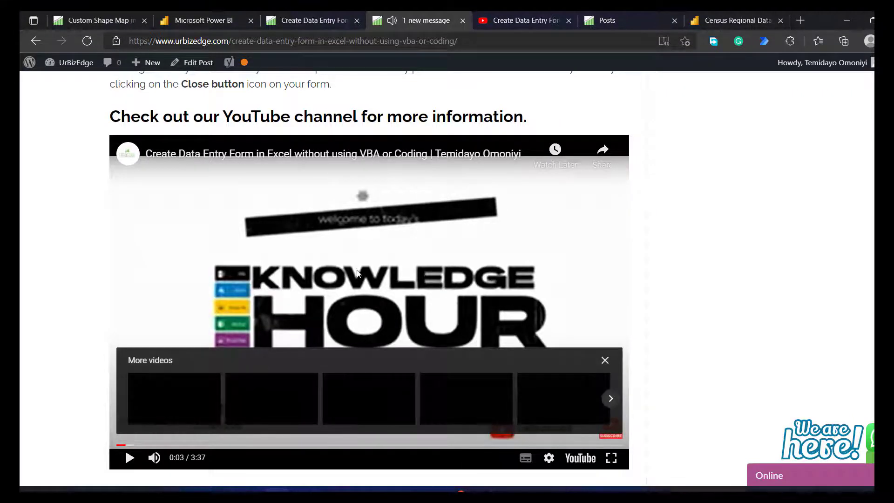